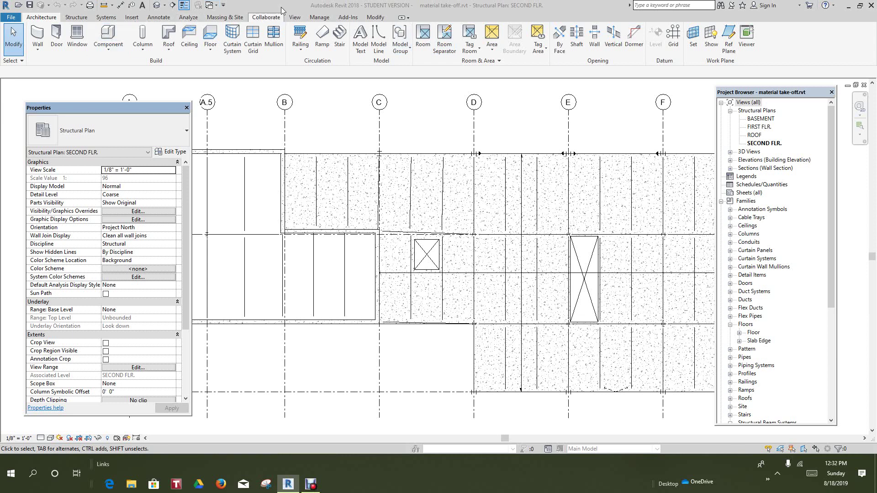
Create a new material takeoff for the Structural Framing category, named "Masonry Material Takeoff"
{"action": "left_click", "coordinate": [295, 16]}
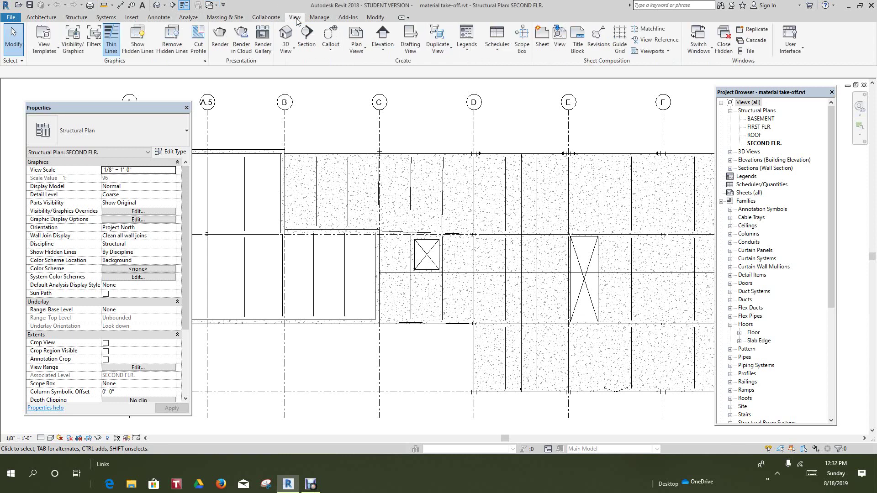
{"action": "left_click", "coordinate": [489, 51]}
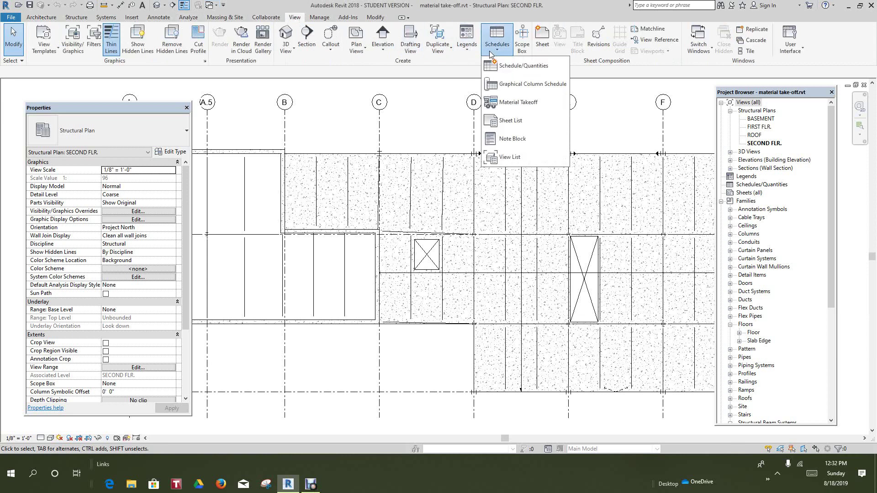
{"action": "left_click", "coordinate": [514, 105]}
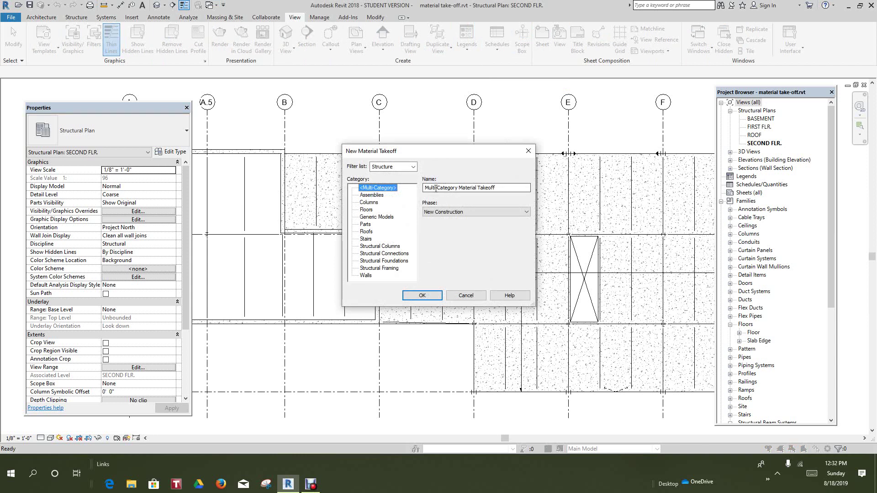
{"action": "left_click_drag", "start_coordinate": [425, 188], "coordinate": [442, 188]}
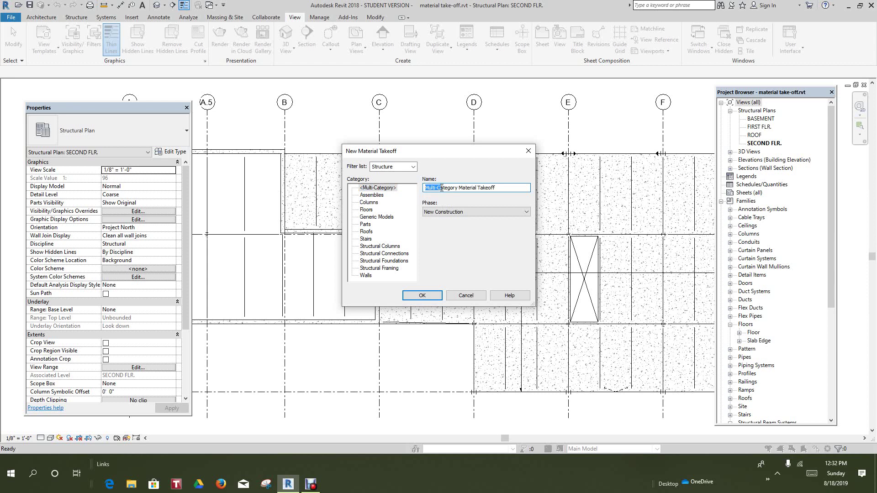
{"action": "left_click_drag", "start_coordinate": [442, 188], "coordinate": [456, 188]}
{"action": "type", "text": "Masonry"}
{"action": "left_click", "coordinate": [389, 269]}
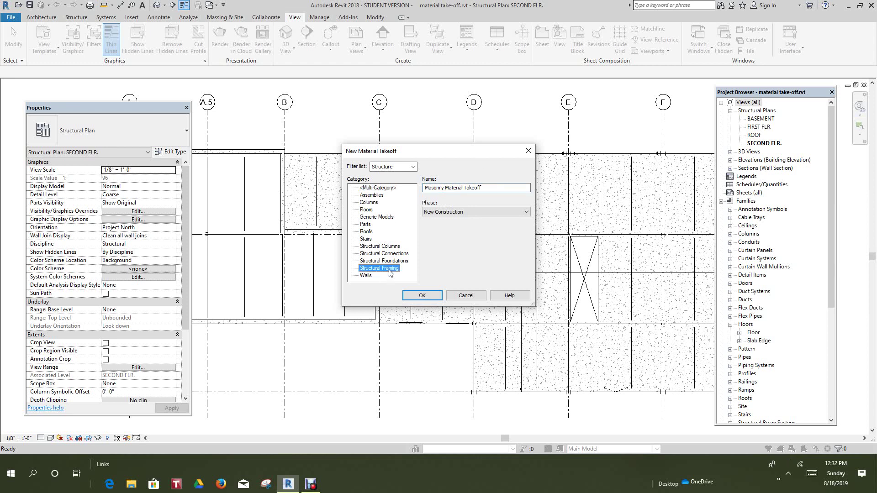
{"action": "left_click", "coordinate": [422, 296]}
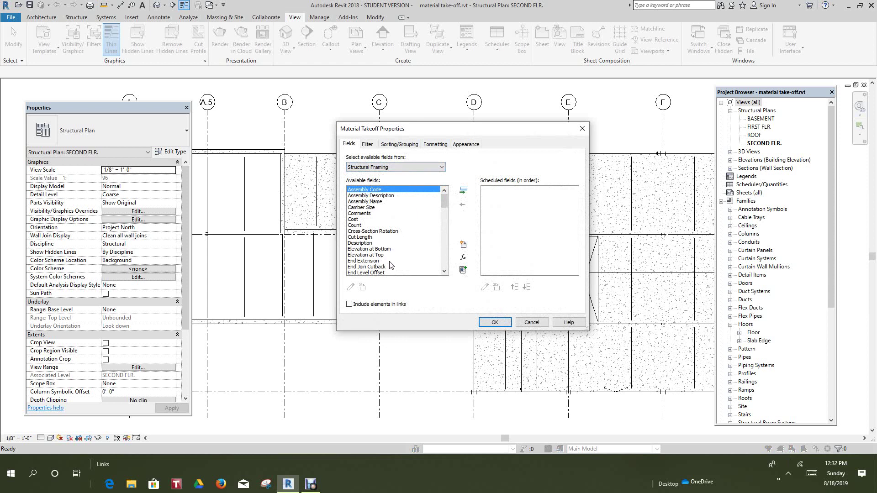
Add the Mark and Type fields, in that order, to the takeoff's scheduled fields
{"action": "scroll", "coordinate": [366, 245], "scroll_direction": "down", "scroll_amount": 6}
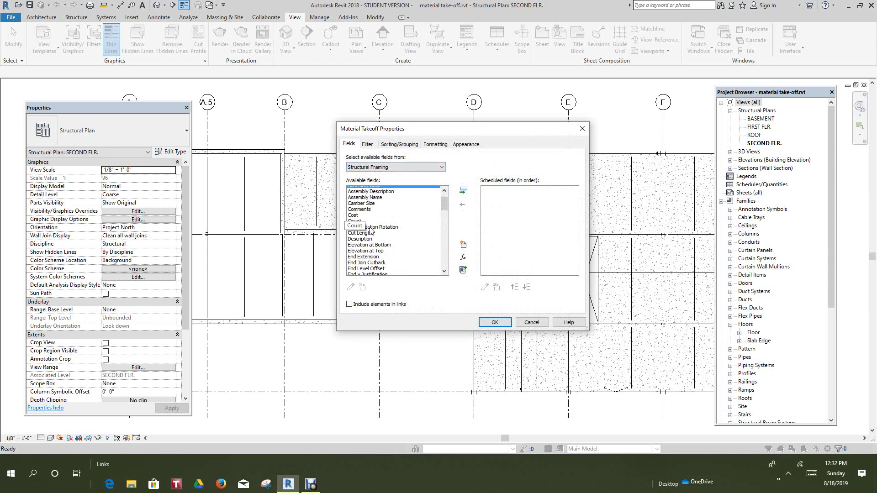
{"action": "scroll", "coordinate": [359, 249], "scroll_direction": "down", "scroll_amount": 3}
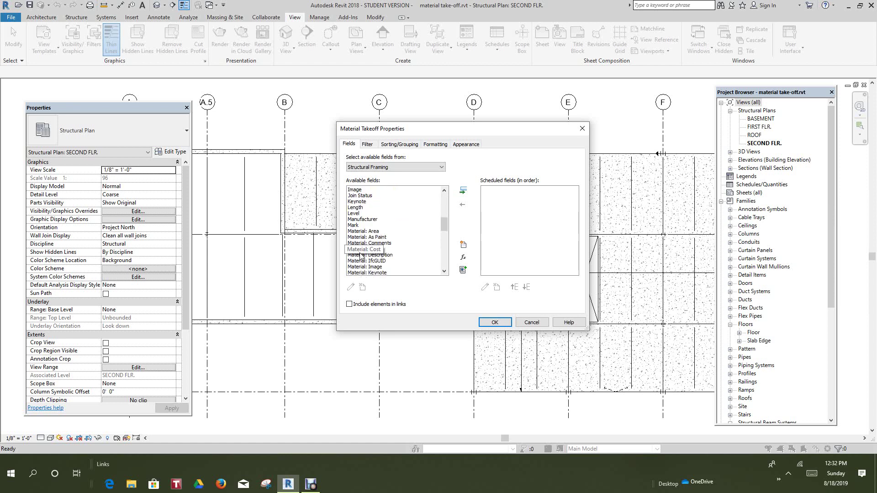
{"action": "left_click", "coordinate": [357, 226]}
{"action": "left_click", "coordinate": [462, 191]}
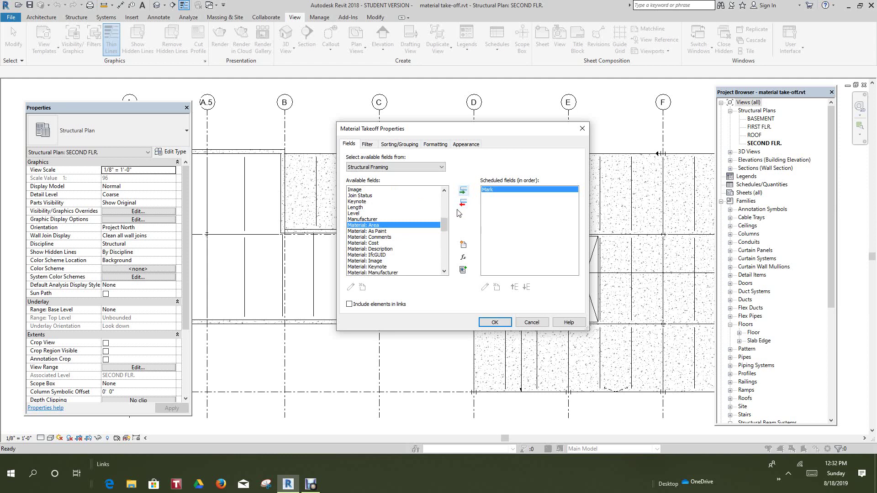
{"action": "scroll", "coordinate": [387, 217], "scroll_direction": "up", "scroll_amount": 4}
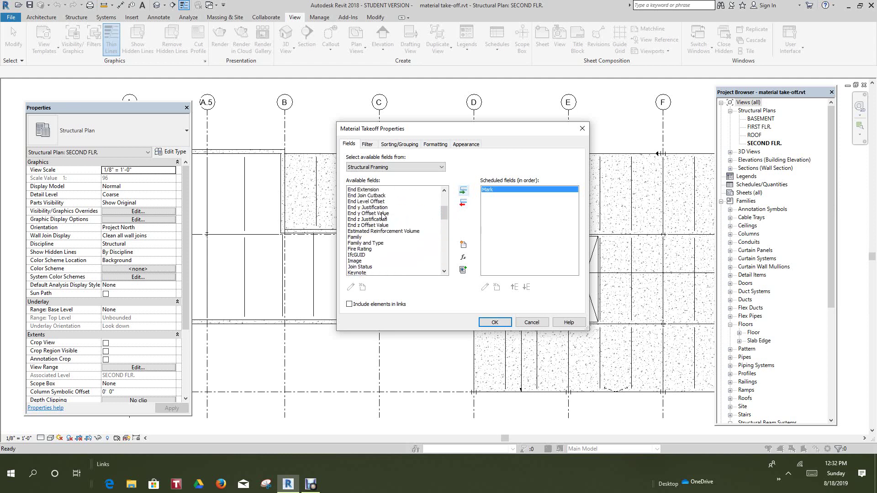
{"action": "scroll", "coordinate": [383, 216], "scroll_direction": "down", "scroll_amount": 4}
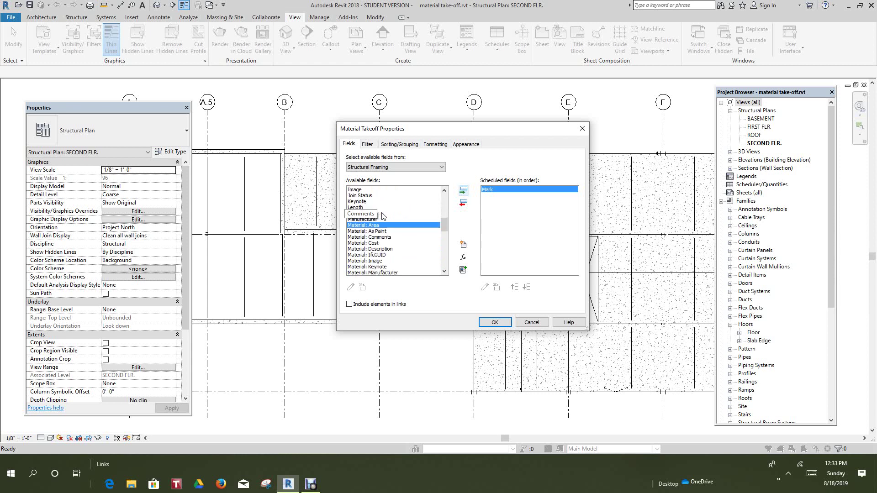
{"action": "scroll", "coordinate": [383, 216], "scroll_direction": "down", "scroll_amount": 10}
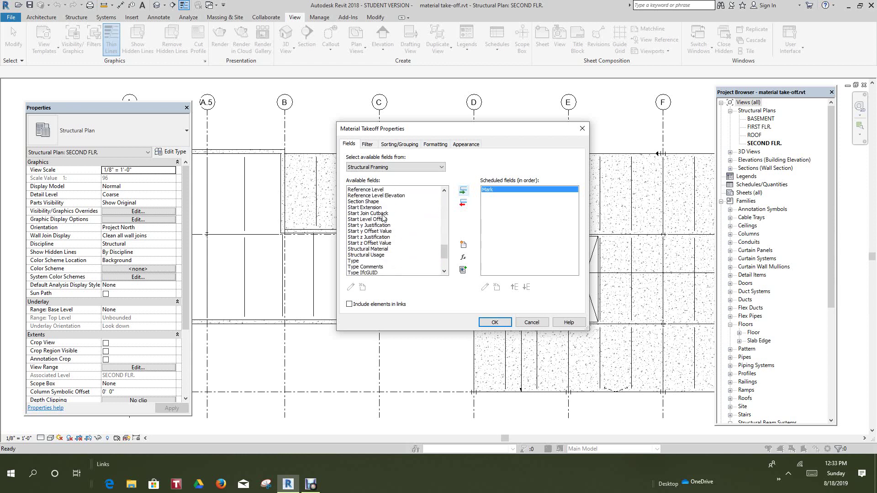
{"action": "left_click", "coordinate": [355, 261]}
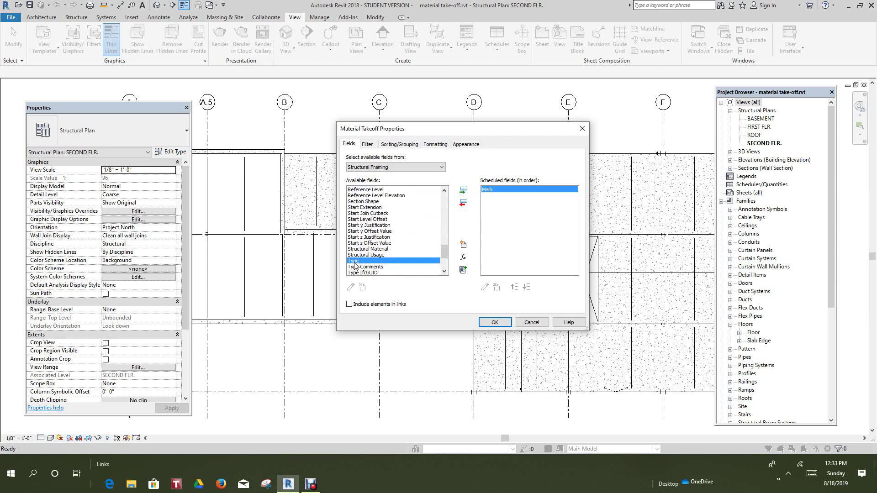
{"action": "left_click", "coordinate": [464, 191]}
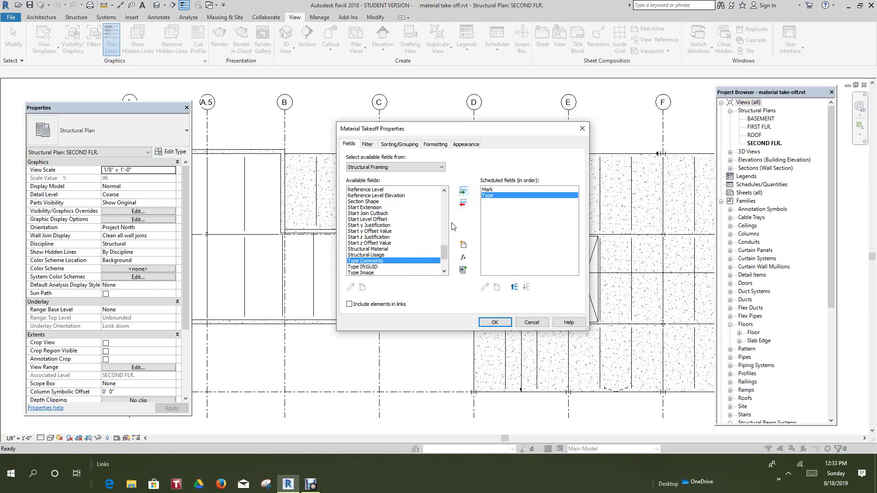
Add the Volume field to the takeoff's scheduled fields after Type
{"action": "scroll", "coordinate": [387, 242], "scroll_direction": "down", "scroll_amount": 3}
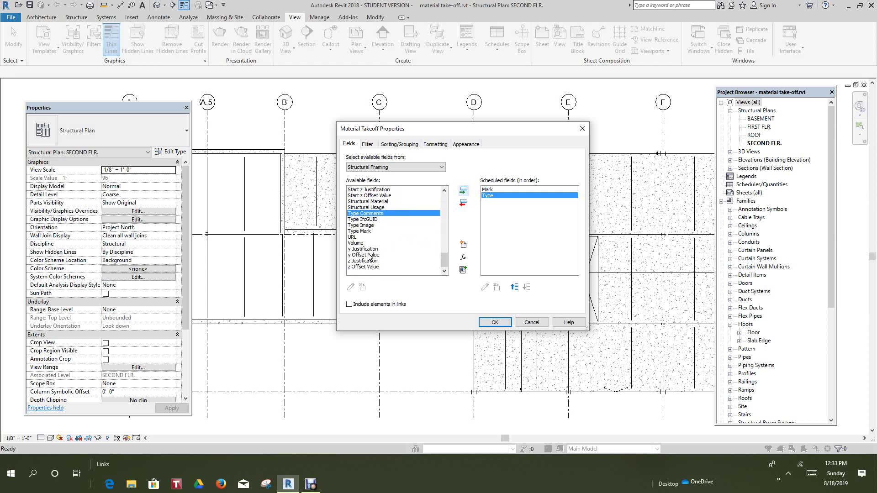
{"action": "scroll", "coordinate": [375, 256], "scroll_direction": "up", "scroll_amount": 2}
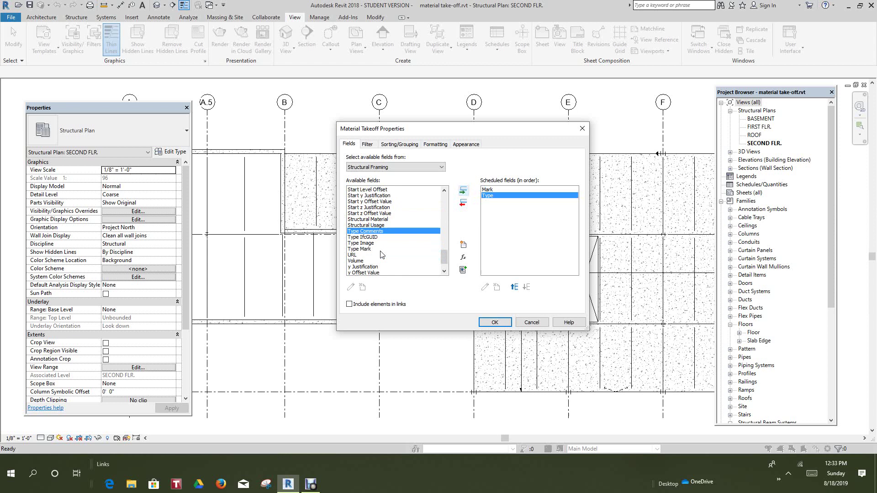
{"action": "scroll", "coordinate": [382, 254], "scroll_direction": "up", "scroll_amount": 4}
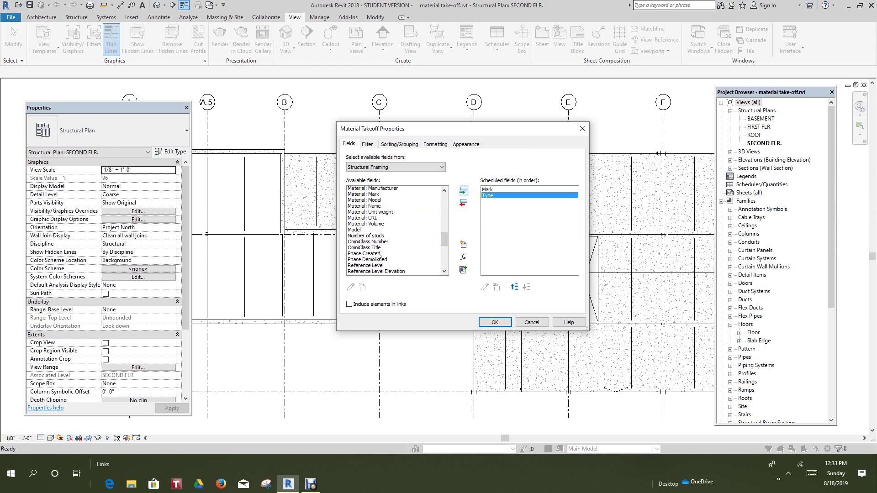
{"action": "scroll", "coordinate": [377, 255], "scroll_direction": "up", "scroll_amount": 8}
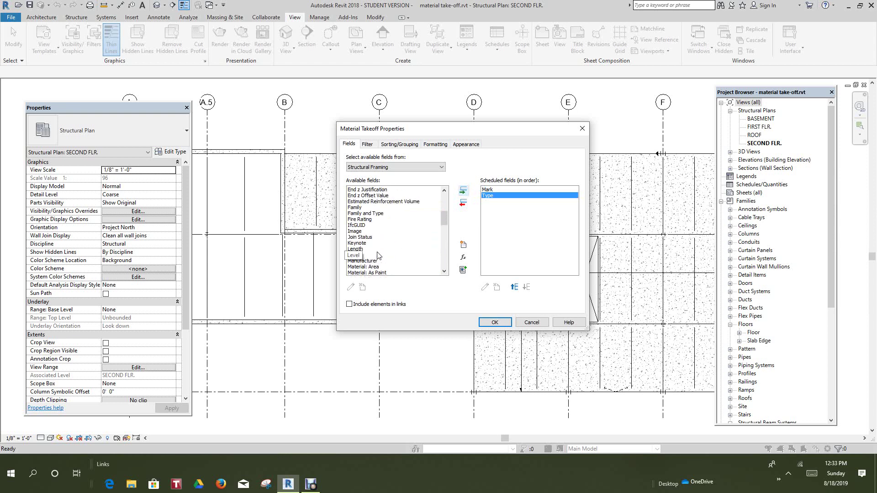
{"action": "scroll", "coordinate": [377, 255], "scroll_direction": "up", "scroll_amount": 5}
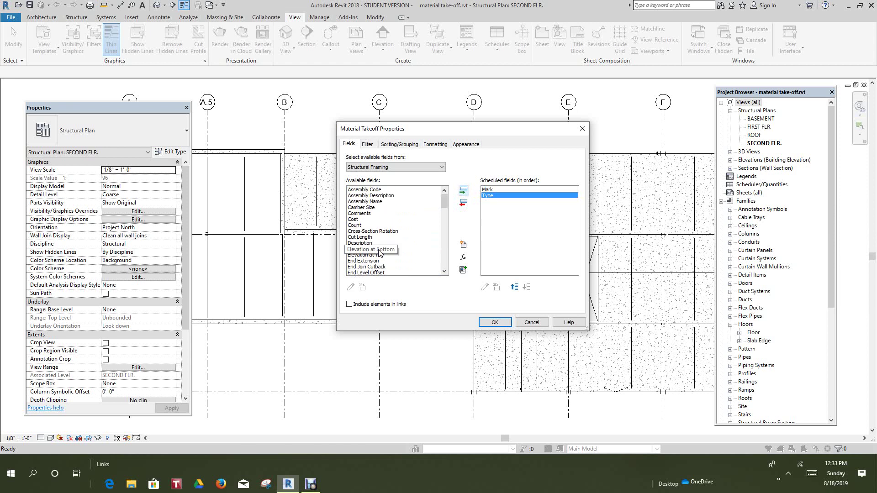
{"action": "scroll", "coordinate": [378, 254], "scroll_direction": "down", "scroll_amount": 13}
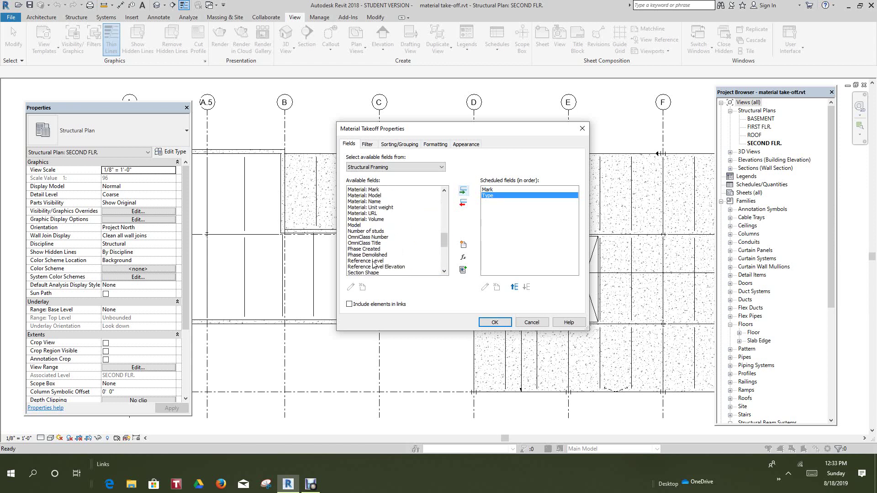
{"action": "scroll", "coordinate": [374, 261], "scroll_direction": "down", "scroll_amount": 7}
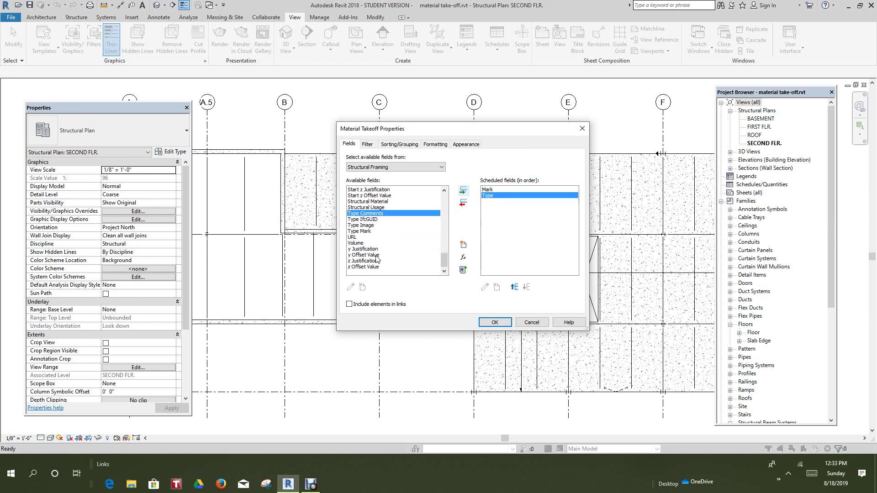
{"action": "left_click", "coordinate": [361, 244]}
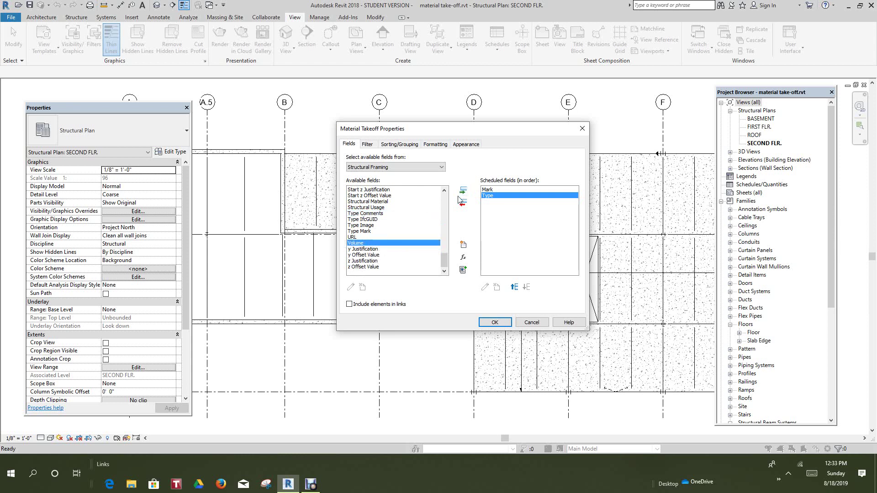
{"action": "left_click", "coordinate": [463, 191]}
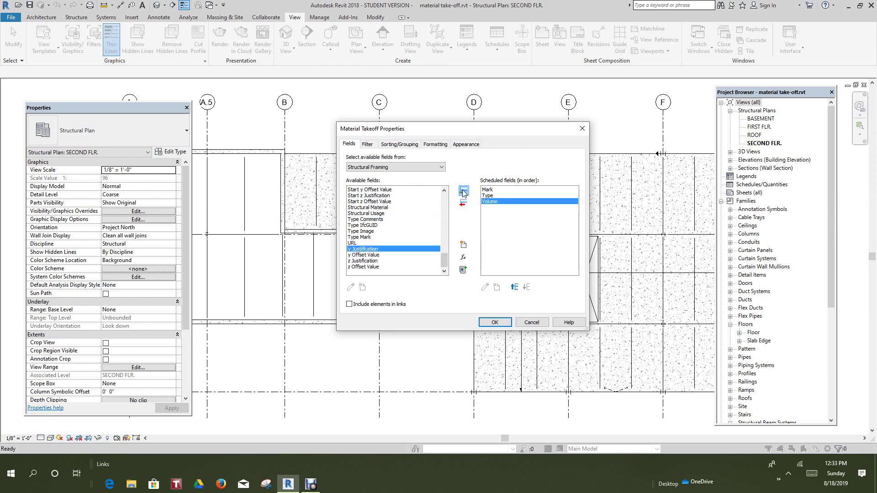
Add the Material: Area field to the takeoff's scheduled fields after Volume
{"action": "scroll", "coordinate": [402, 238], "scroll_direction": "up", "scroll_amount": 4}
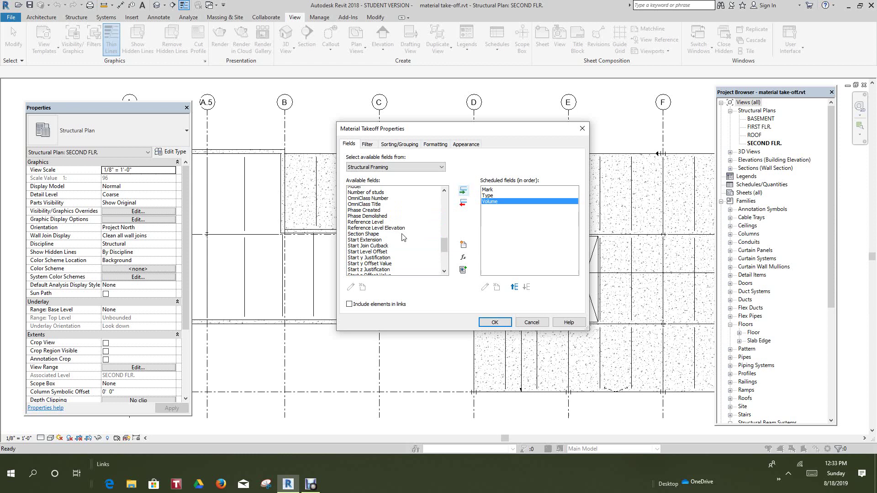
{"action": "scroll", "coordinate": [402, 237], "scroll_direction": "up", "scroll_amount": 4}
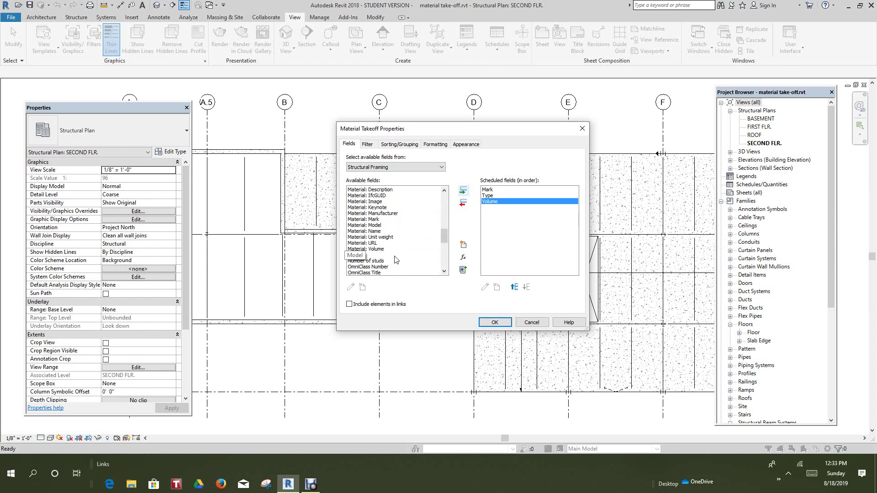
{"action": "scroll", "coordinate": [393, 254], "scroll_direction": "up", "scroll_amount": 2}
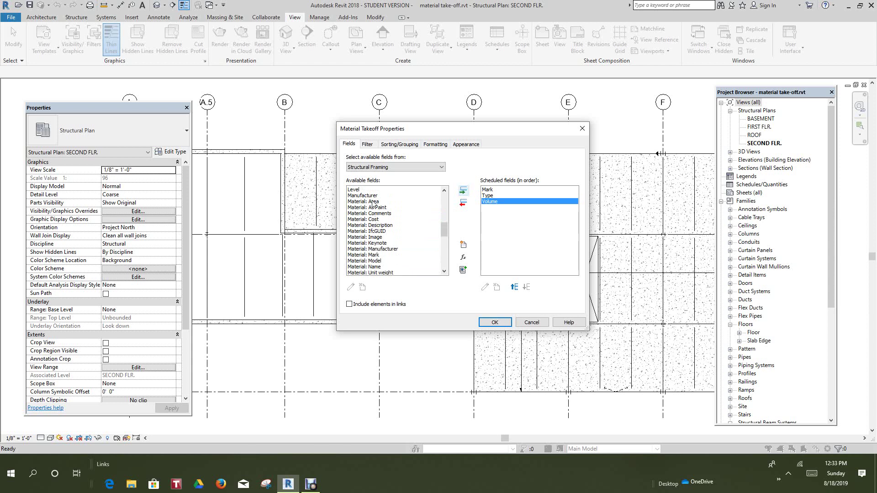
{"action": "left_click", "coordinate": [373, 202]}
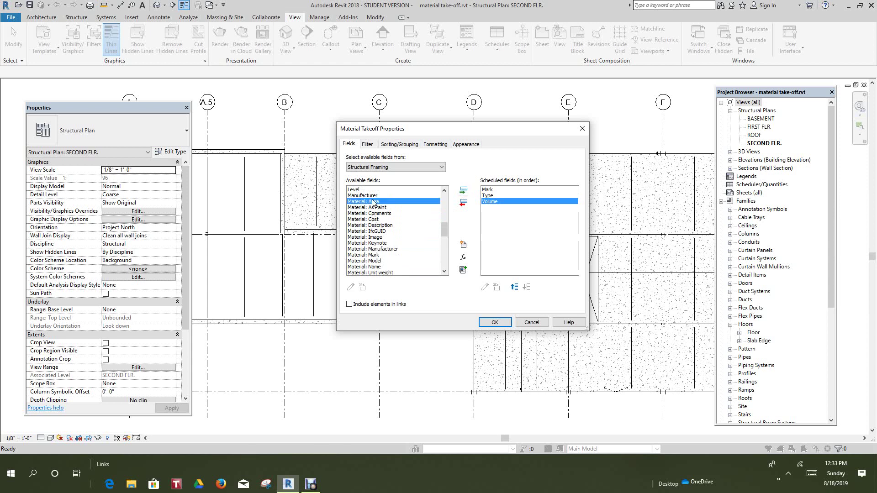
{"action": "left_click", "coordinate": [464, 190]}
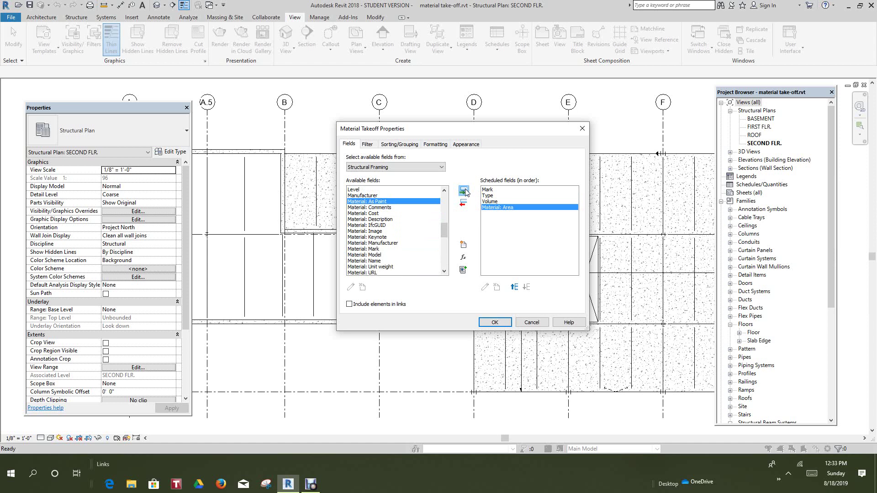
Add the Cut Length field to the takeoff's scheduled fields after Material: Area
{"action": "scroll", "coordinate": [396, 233], "scroll_direction": "down", "scroll_amount": 5}
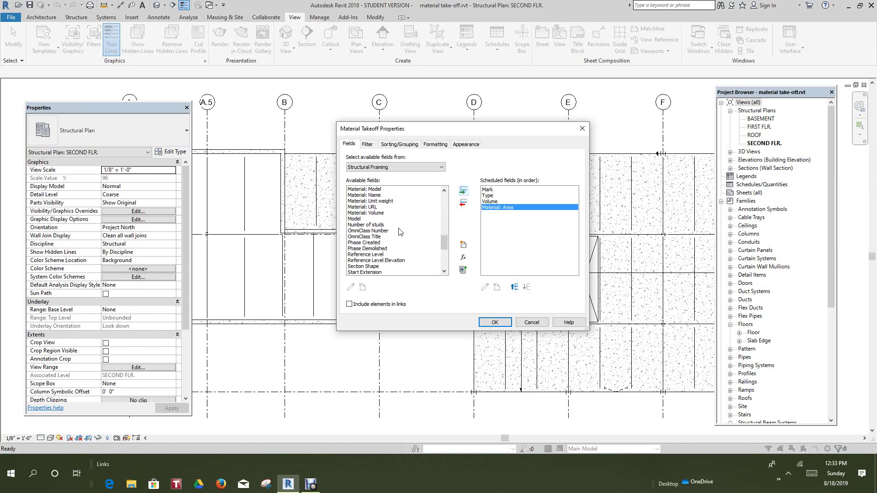
{"action": "scroll", "coordinate": [395, 234], "scroll_direction": "down", "scroll_amount": 7}
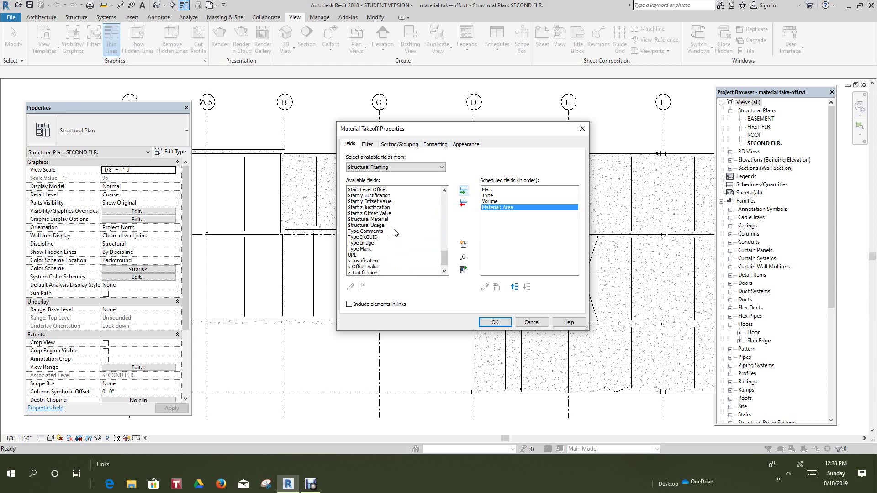
{"action": "scroll", "coordinate": [396, 233], "scroll_direction": "up", "scroll_amount": 3}
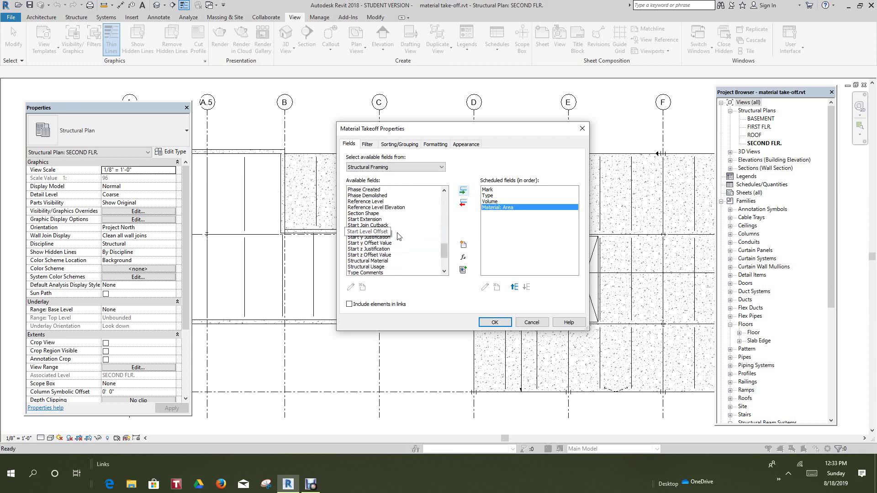
{"action": "scroll", "coordinate": [396, 234], "scroll_direction": "up", "scroll_amount": 1}
{"action": "scroll", "coordinate": [396, 236], "scroll_direction": "up", "scroll_amount": 5}
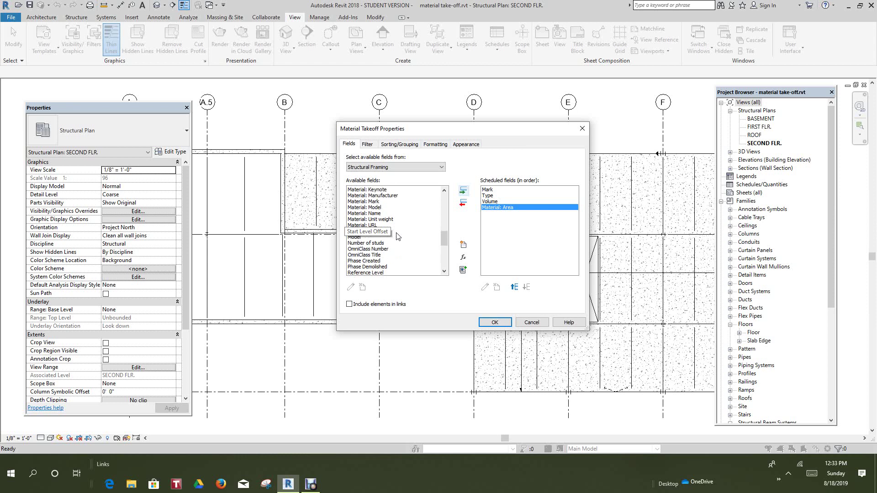
{"action": "scroll", "coordinate": [397, 237], "scroll_direction": "up", "scroll_amount": 4}
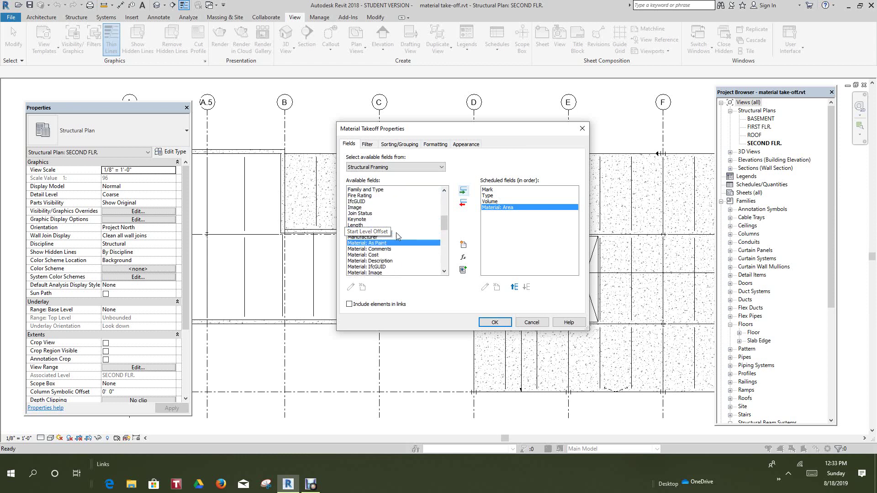
{"action": "scroll", "coordinate": [396, 236], "scroll_direction": "up", "scroll_amount": 1}
{"action": "scroll", "coordinate": [397, 236], "scroll_direction": "up", "scroll_amount": 6}
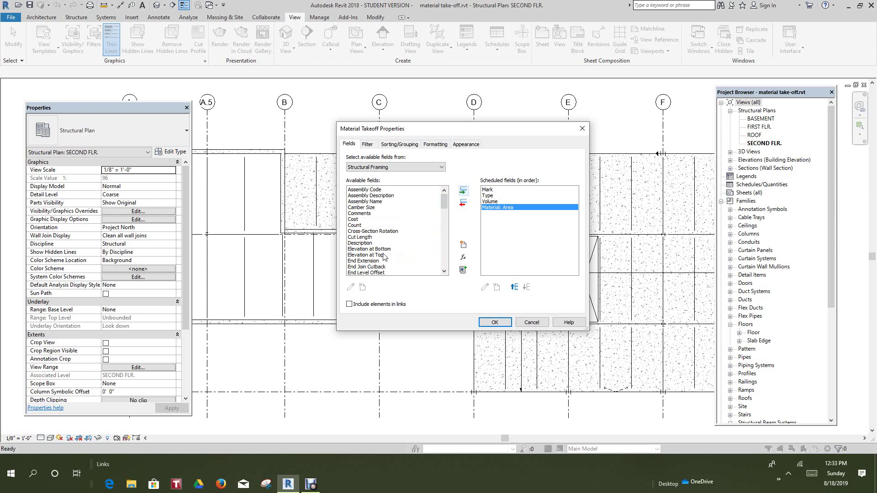
{"action": "left_click", "coordinate": [372, 238]}
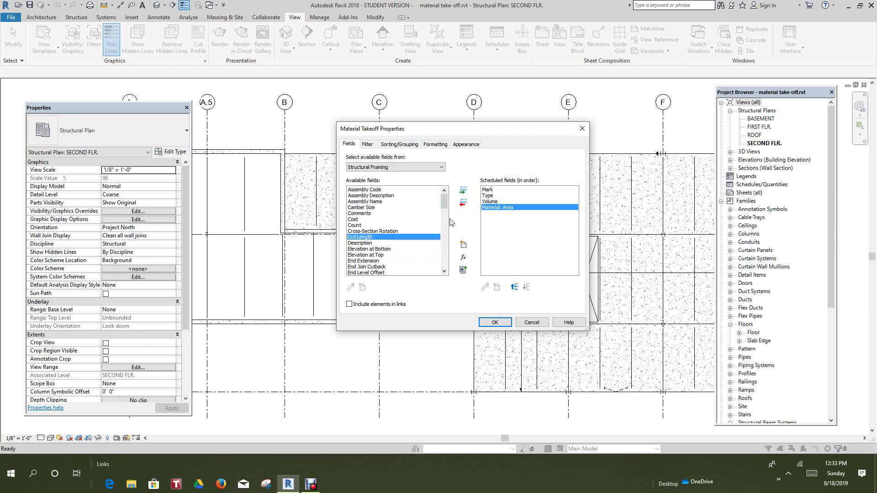
{"action": "left_click", "coordinate": [464, 191]}
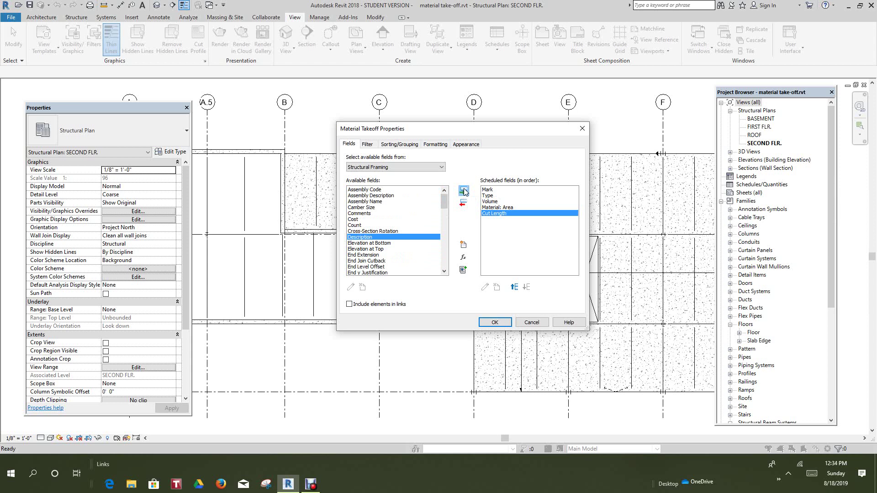
Add the Length field to the takeoff's scheduled fields after Cut Length
{"action": "scroll", "coordinate": [393, 230], "scroll_direction": "down", "scroll_amount": 3}
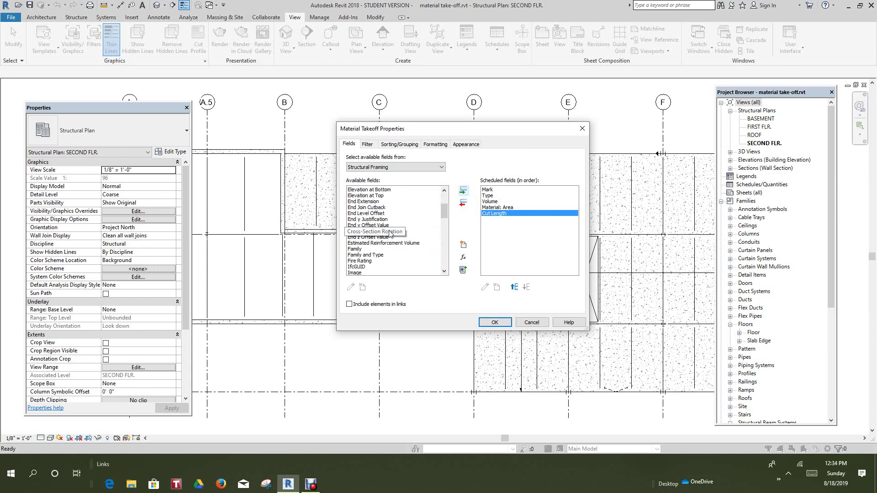
{"action": "scroll", "coordinate": [370, 254], "scroll_direction": "down", "scroll_amount": 3}
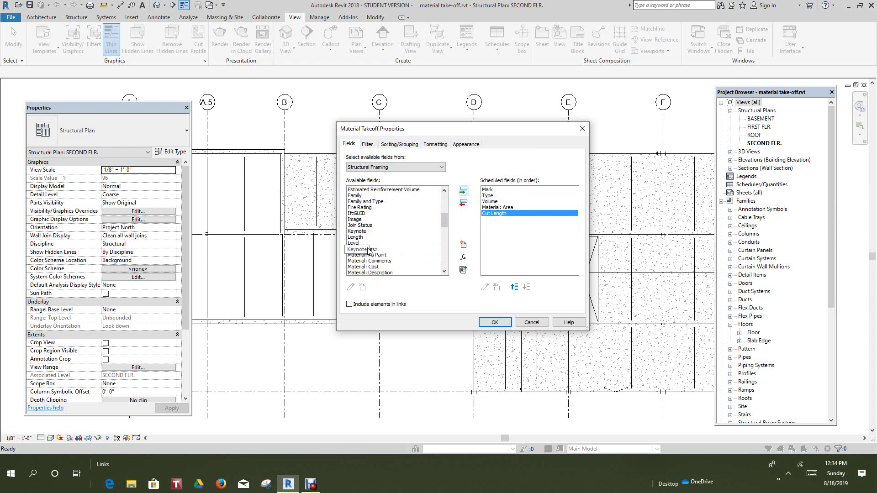
{"action": "left_click", "coordinate": [361, 238]}
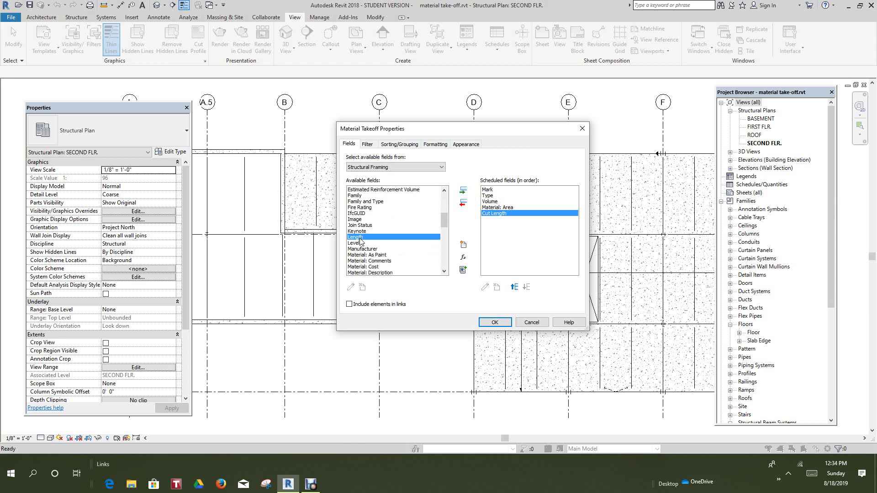
{"action": "left_click", "coordinate": [464, 191]}
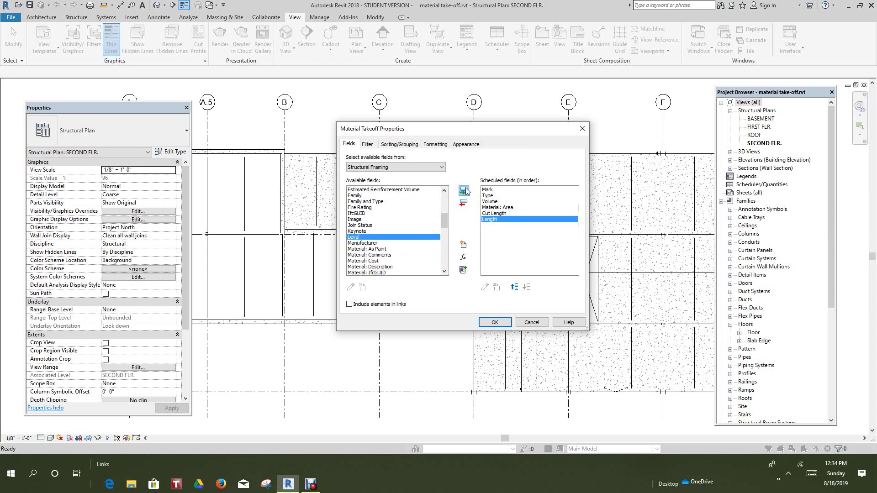
Add the Count field to the takeoff's scheduled fields after Length
{"action": "scroll", "coordinate": [417, 220], "scroll_direction": "up", "scroll_amount": 5}
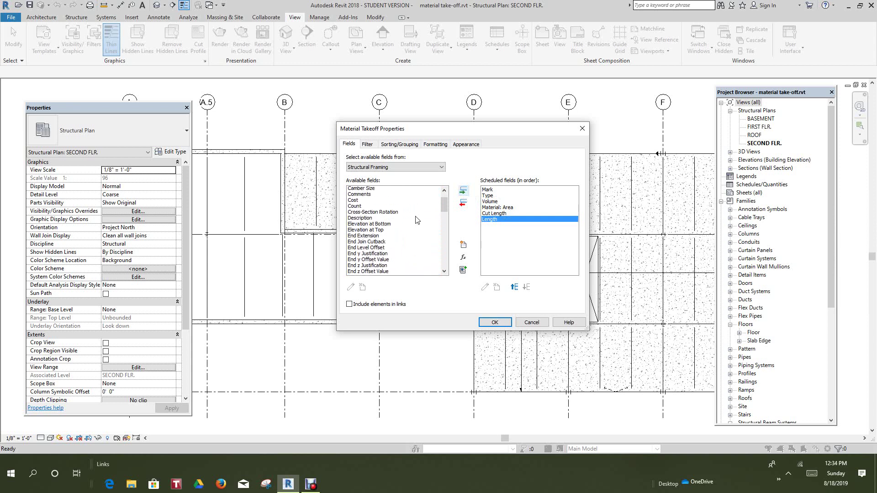
{"action": "scroll", "coordinate": [416, 221], "scroll_direction": "up", "scroll_amount": 1}
{"action": "left_click", "coordinate": [361, 226]}
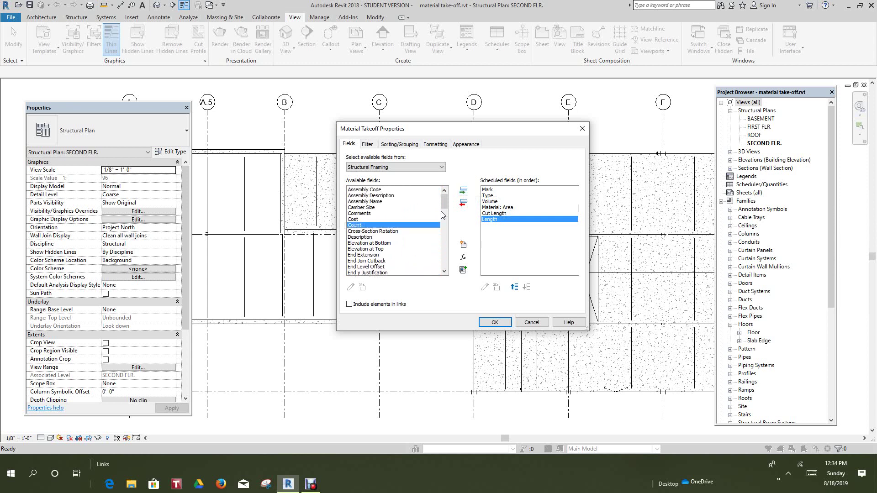
{"action": "left_click", "coordinate": [464, 192]}
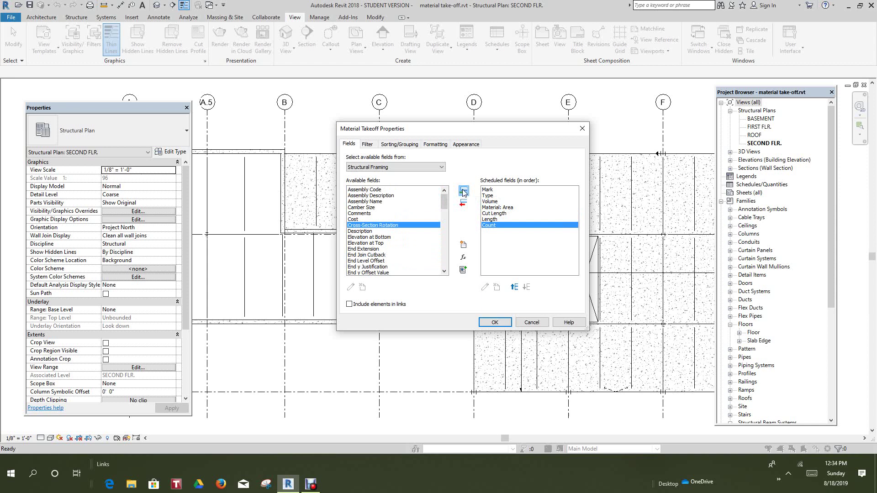
Add the Structural Material field to the takeoff's scheduled fields after Count
{"action": "scroll", "coordinate": [399, 236], "scroll_direction": "down", "scroll_amount": 1}
{"action": "scroll", "coordinate": [399, 236], "scroll_direction": "down", "scroll_amount": 8}
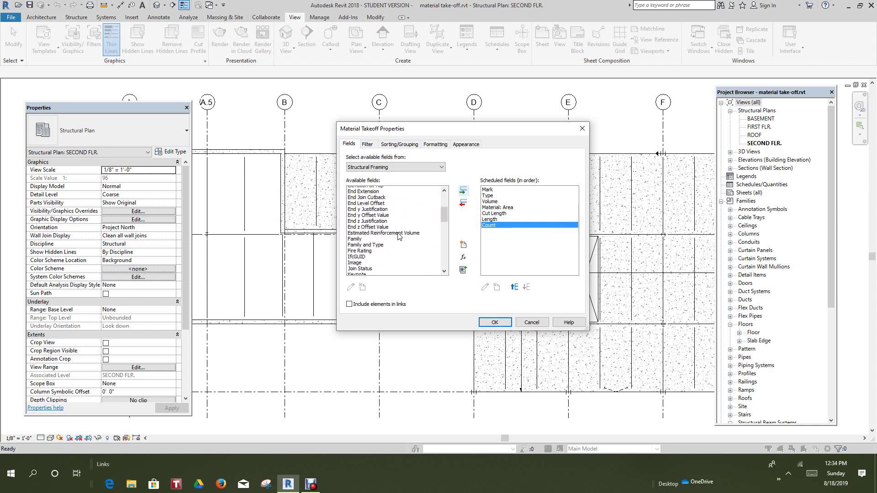
{"action": "scroll", "coordinate": [399, 236], "scroll_direction": "down", "scroll_amount": 4}
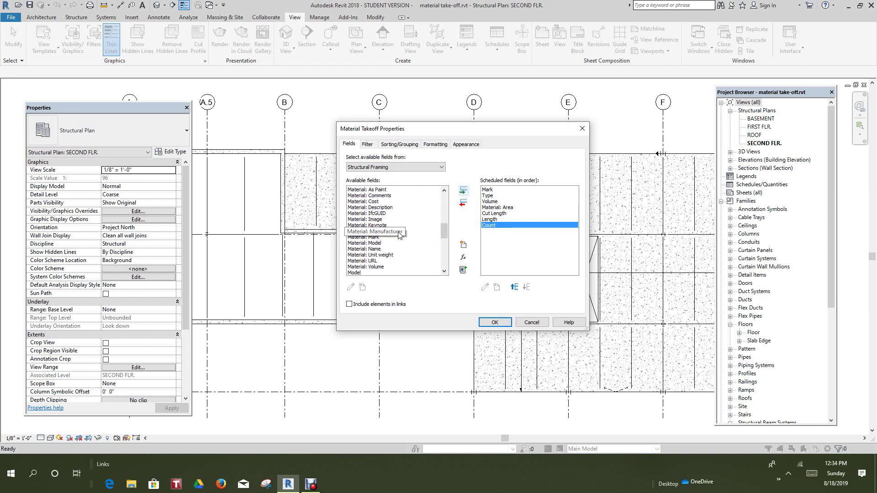
{"action": "scroll", "coordinate": [399, 233], "scroll_direction": "down", "scroll_amount": 3}
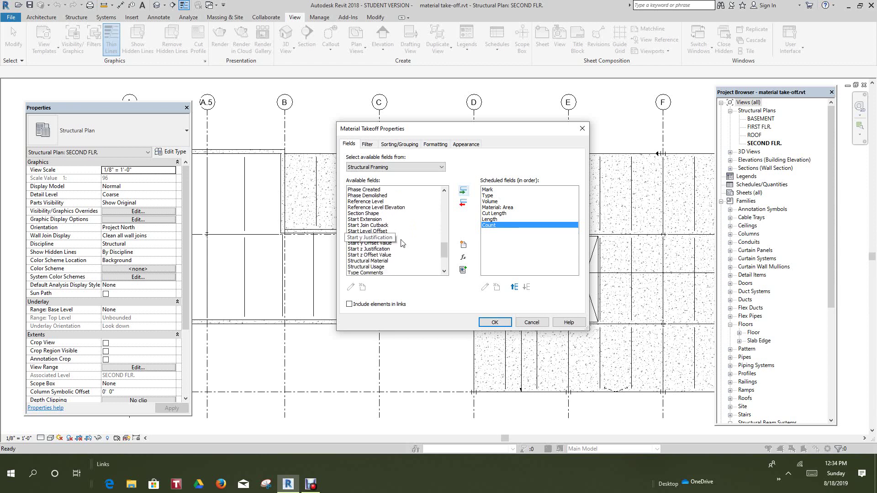
{"action": "left_click", "coordinate": [387, 262]}
{"action": "left_click", "coordinate": [465, 193]}
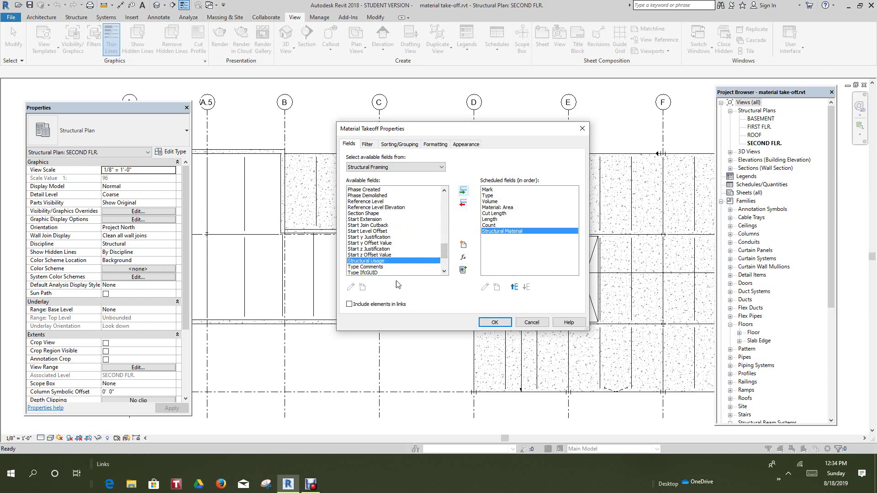
Start a calculated value named "Masonry Cost" and insert the Volume field into its formula
{"action": "left_click", "coordinate": [464, 259]}
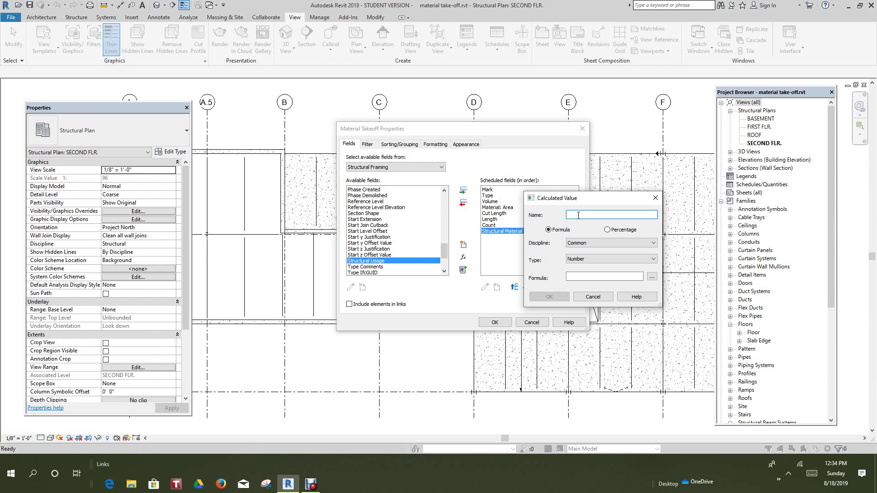
{"action": "type", "text": "asonry Cost"}
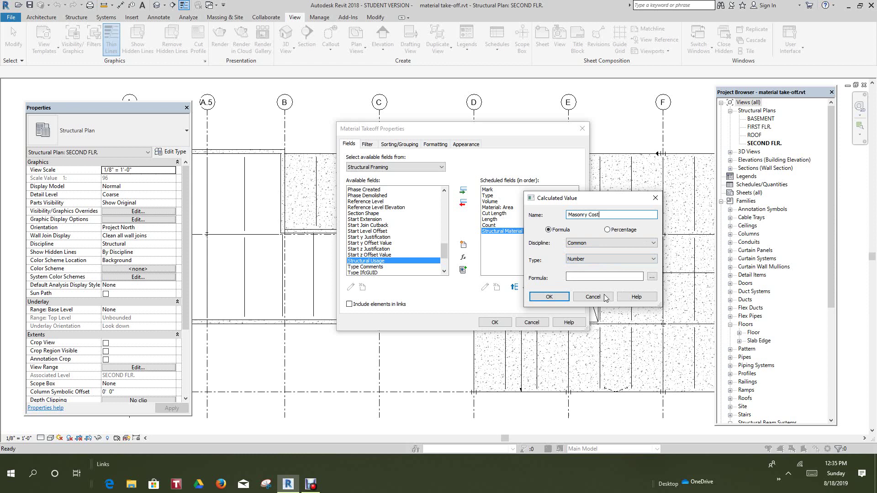
{"action": "left_click", "coordinate": [652, 278]}
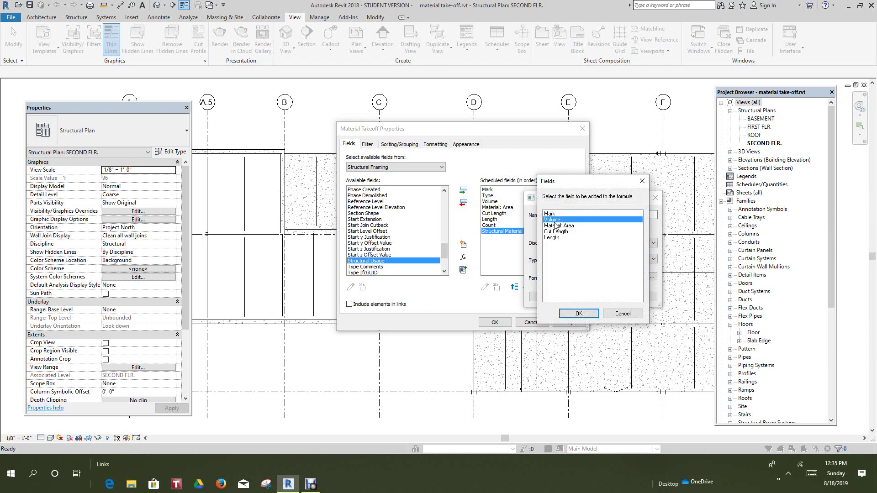
{"action": "left_click", "coordinate": [579, 314]}
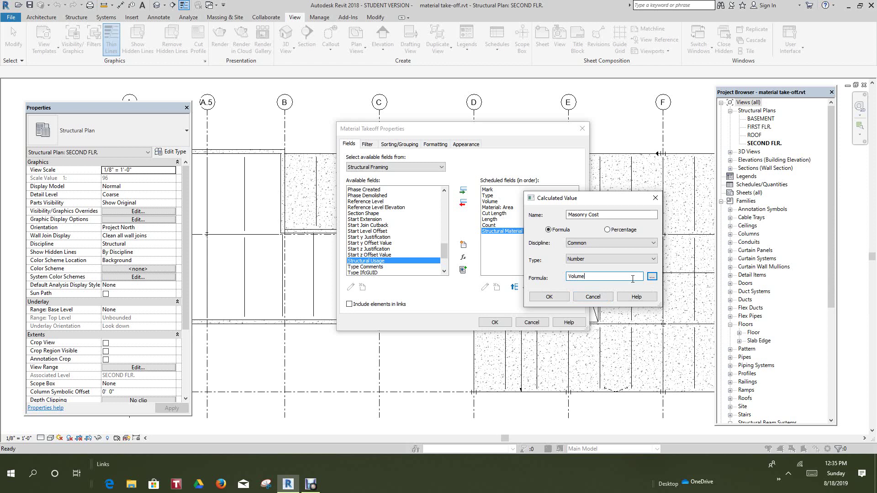
Extend the Masonry Cost formula after Volume with the CF unit, the factor 0.037 and the rate 75, and accept the calculated value
{"action": "type", "text": "1"}
{"action": "type", "text": "C"}
{"action": "key", "text": "BackSpace"}
{"action": "key", "text": "BackSpace"}
{"action": "type", "text": "CF"}
{"action": "type", "text": "*"}
{"action": "type", "text": "0."}
{"action": "type", "text": "0"}
{"action": "type", "text": "37"}
{"action": "type", "text": "("}
{"action": "type", "text": "75"}
{"action": "left_click", "coordinate": [549, 297]}
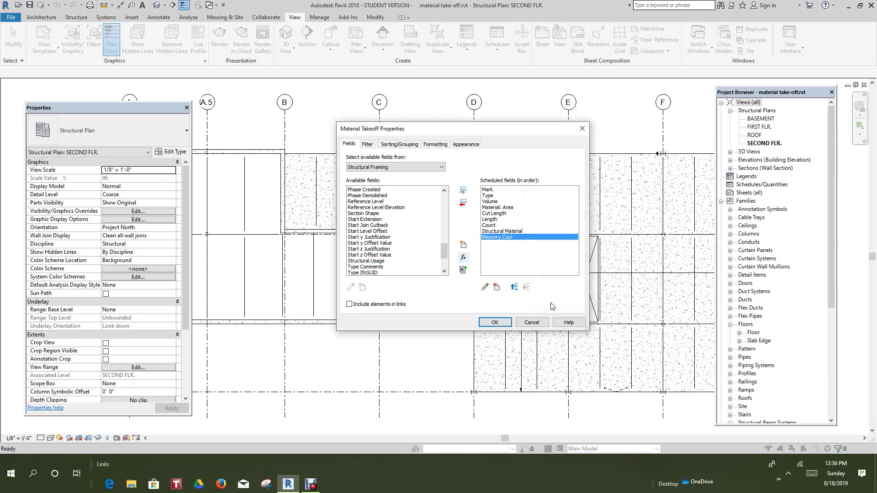
Add a calculated value named "Rebar Count" with the formula Cut Length/1'*12/18
{"action": "left_click", "coordinate": [464, 258]}
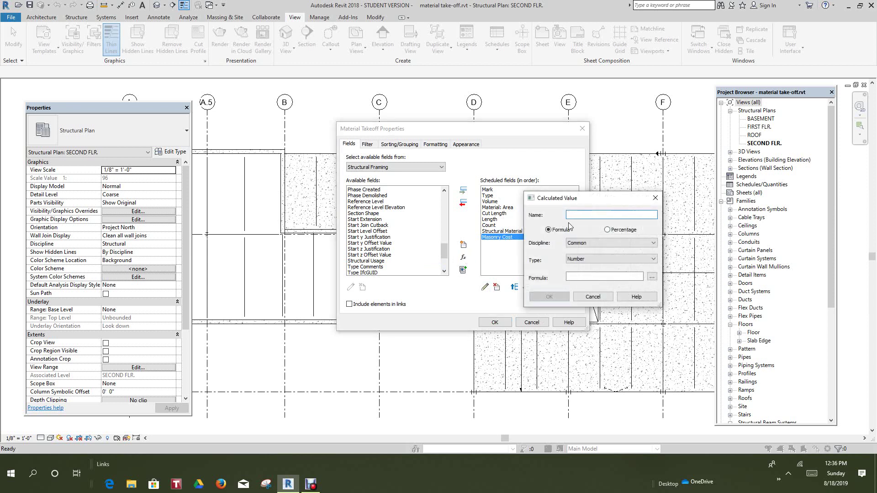
{"action": "type", "text": "Rebar"}
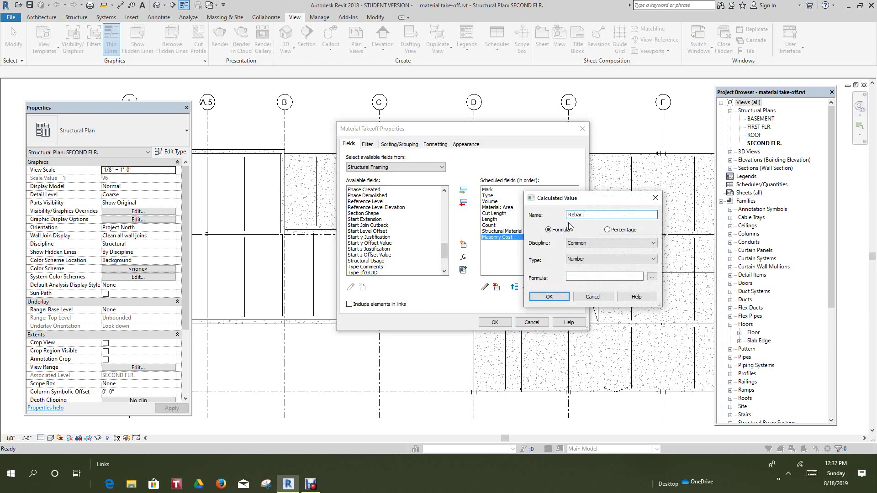
{"action": "type", "text": " Count"}
{"action": "left_click", "coordinate": [652, 277]}
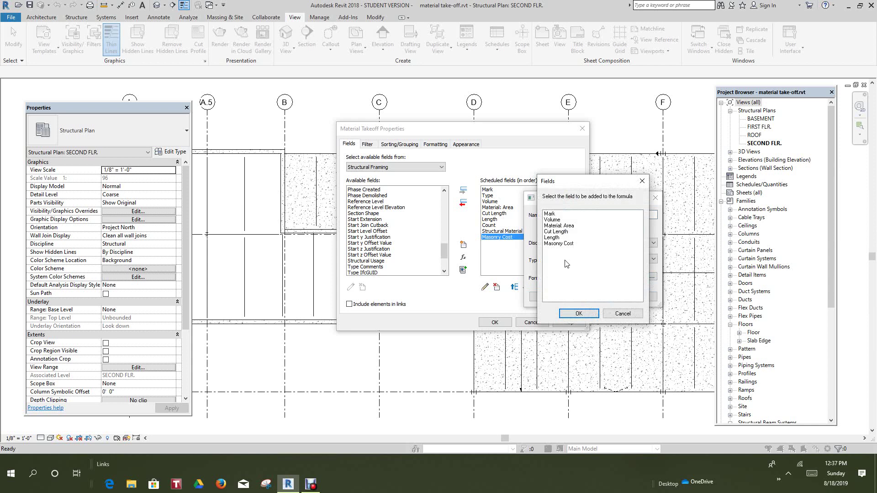
{"action": "left_click", "coordinate": [561, 232]}
{"action": "left_click", "coordinate": [579, 313]}
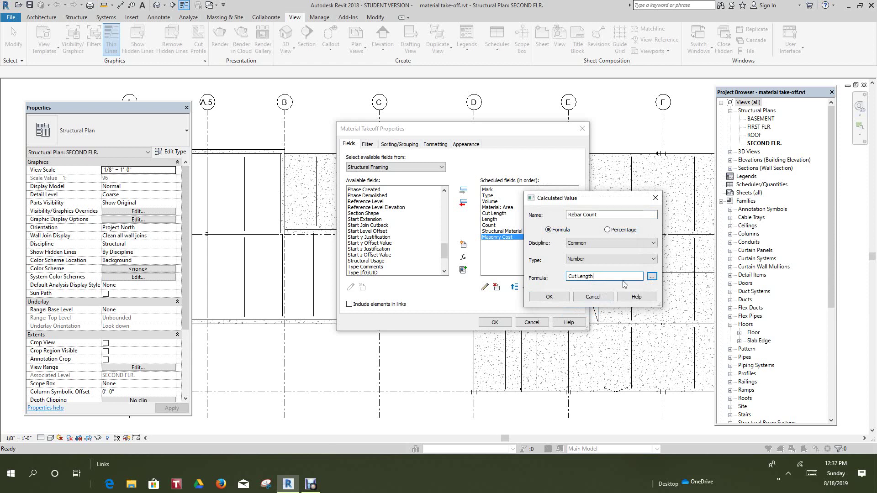
{"action": "type", "text": "/1'*12/18"}
{"action": "left_click", "coordinate": [550, 297]}
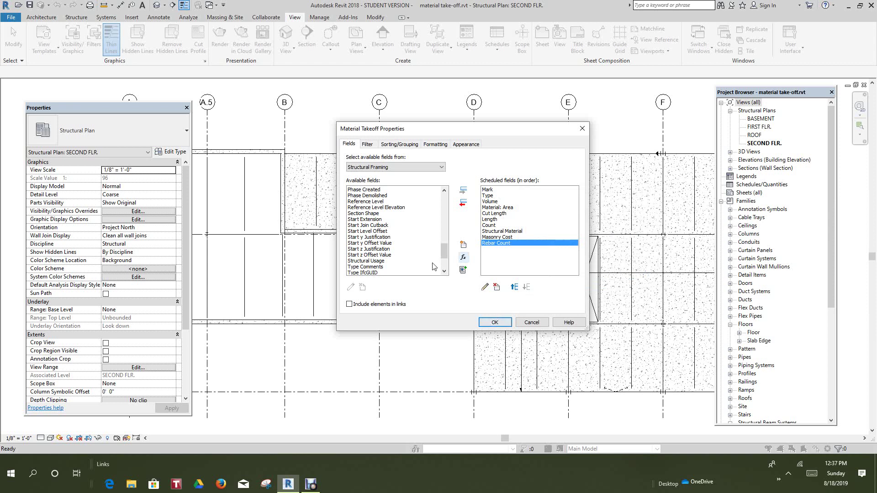
Set up the takeoff's first filter on the Mark field with the "contains" condition
{"action": "left_click", "coordinate": [367, 145]}
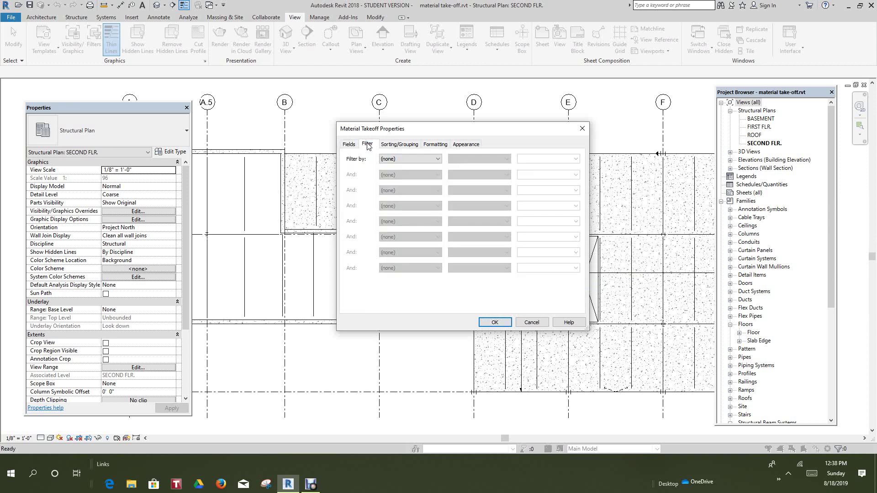
{"action": "left_click", "coordinate": [438, 159]}
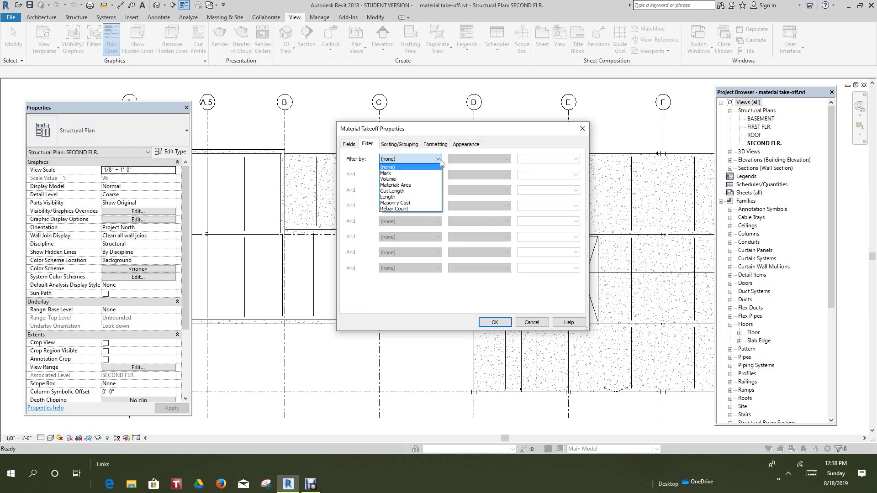
{"action": "left_click", "coordinate": [386, 173]}
{"action": "left_click", "coordinate": [507, 159]}
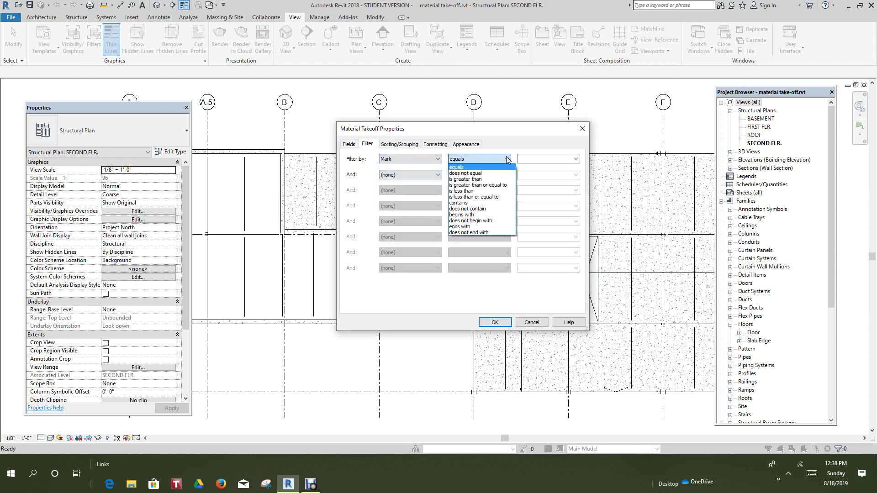
{"action": "left_click", "coordinate": [462, 204]}
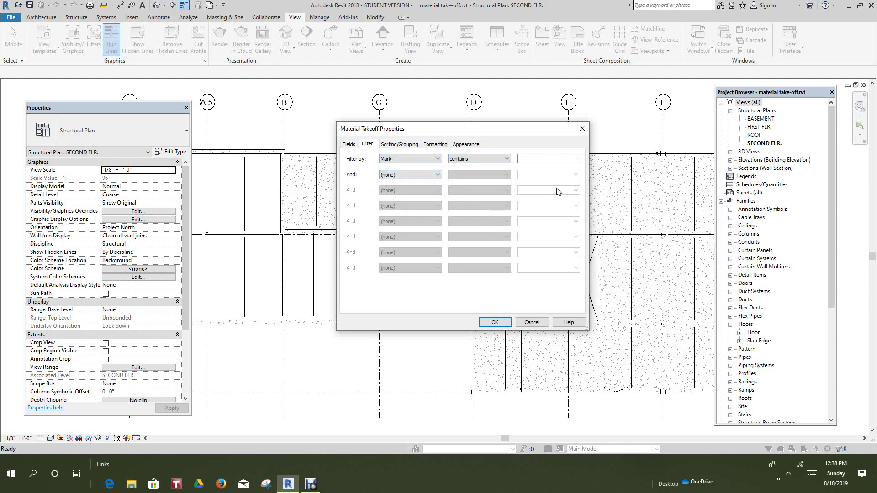
{"action": "left_click", "coordinate": [542, 159]}
Sort the takeoff by Structural Material in ascending order and add a footer with title, count, and totals
{"action": "left_click", "coordinate": [406, 145]}
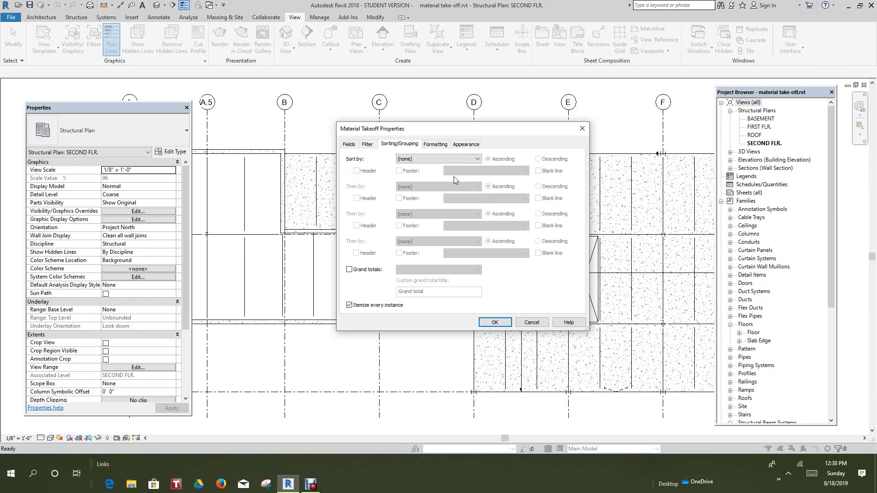
{"action": "left_click", "coordinate": [478, 160]}
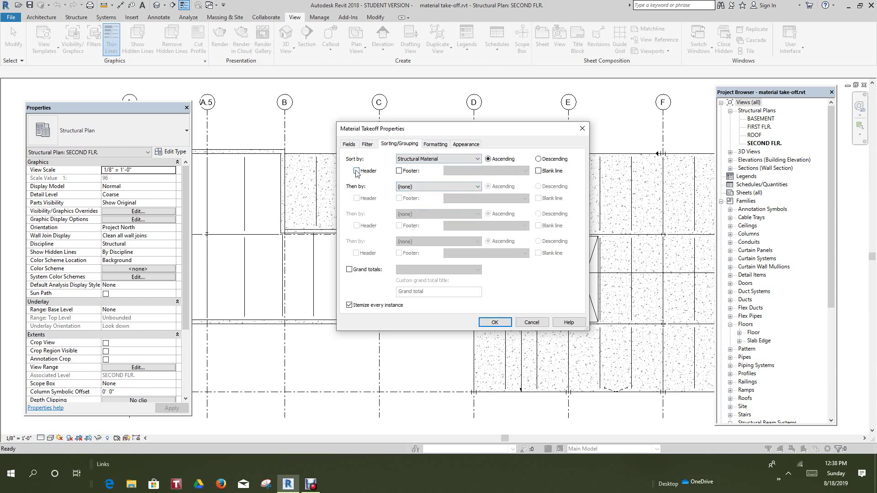
{"action": "left_click", "coordinate": [400, 172]}
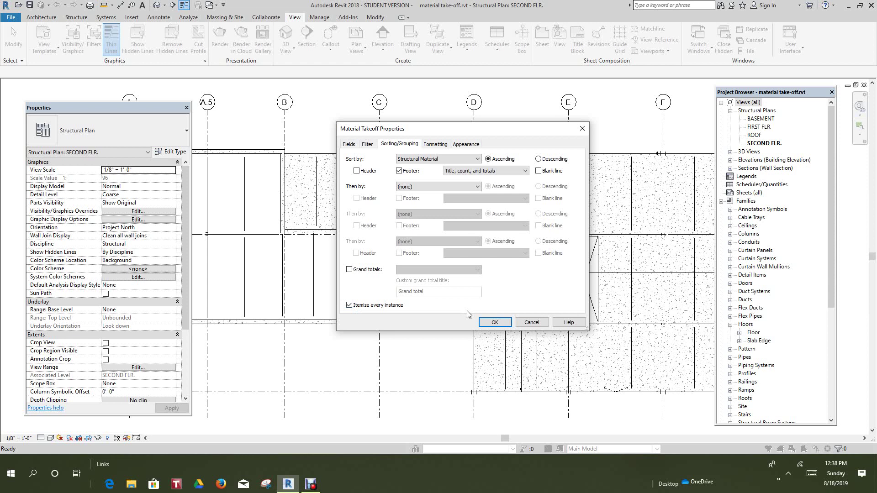
Format the Mark field with a horizontal heading and center alignment
{"action": "left_click", "coordinate": [436, 145]}
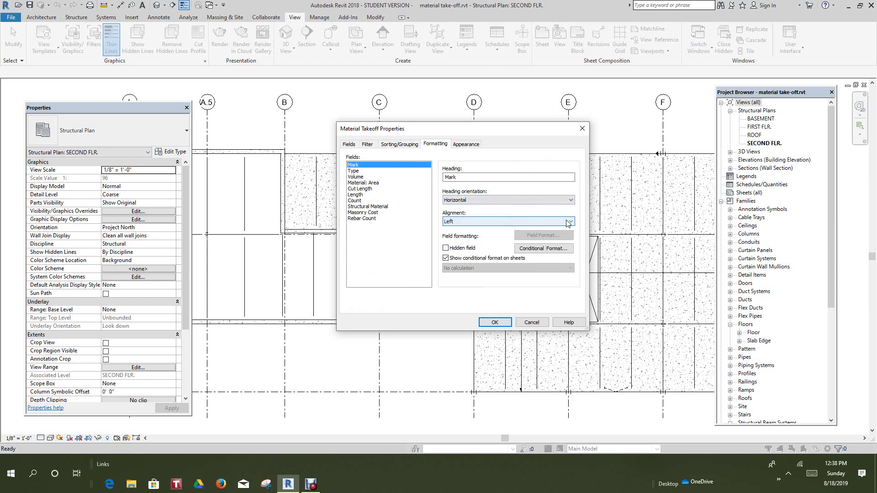
{"action": "left_click", "coordinate": [571, 201]}
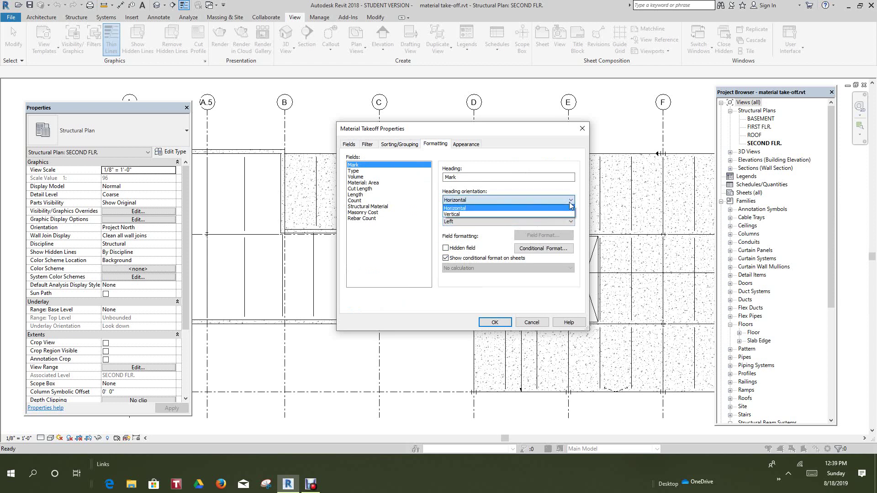
{"action": "left_click", "coordinate": [496, 206]}
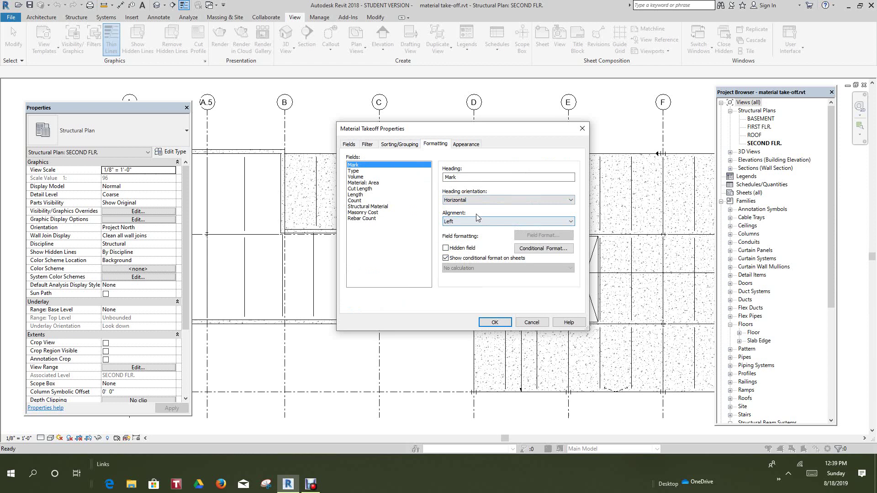
{"action": "left_click", "coordinate": [569, 222]}
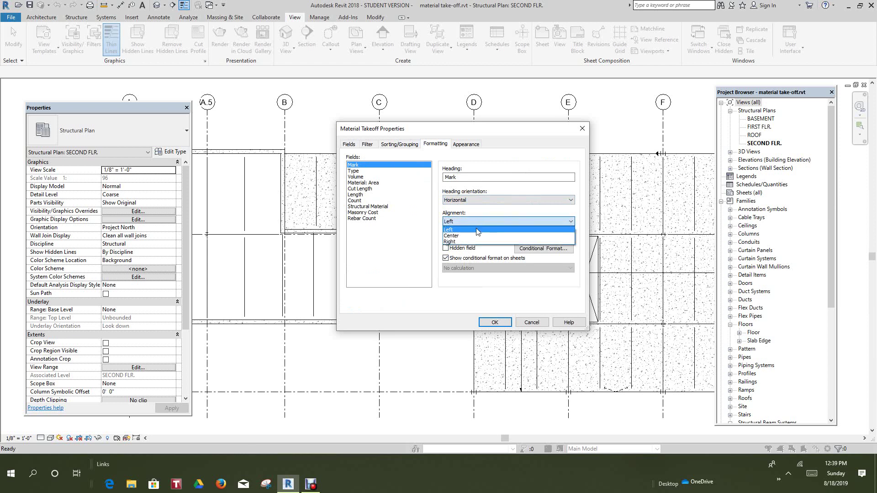
{"action": "left_click", "coordinate": [466, 235]}
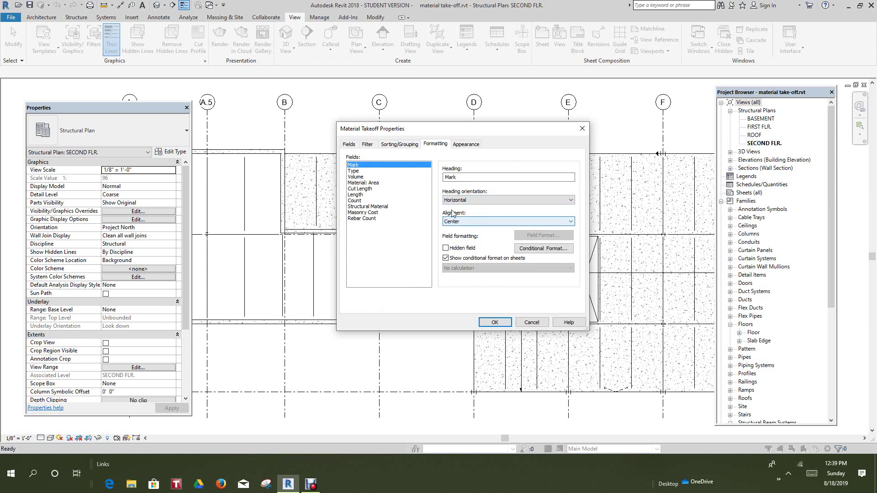
Set the alignment of the Type and Volume fields to Center
{"action": "left_click", "coordinate": [354, 171]}
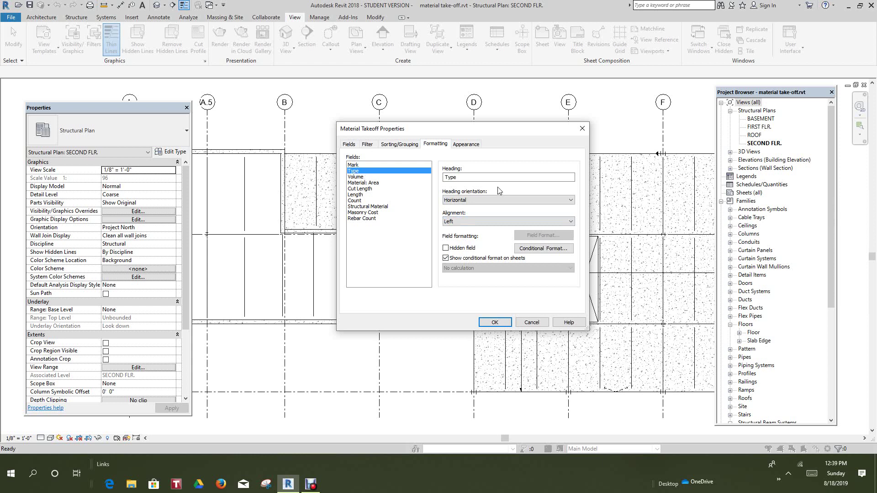
{"action": "left_click", "coordinate": [570, 222]}
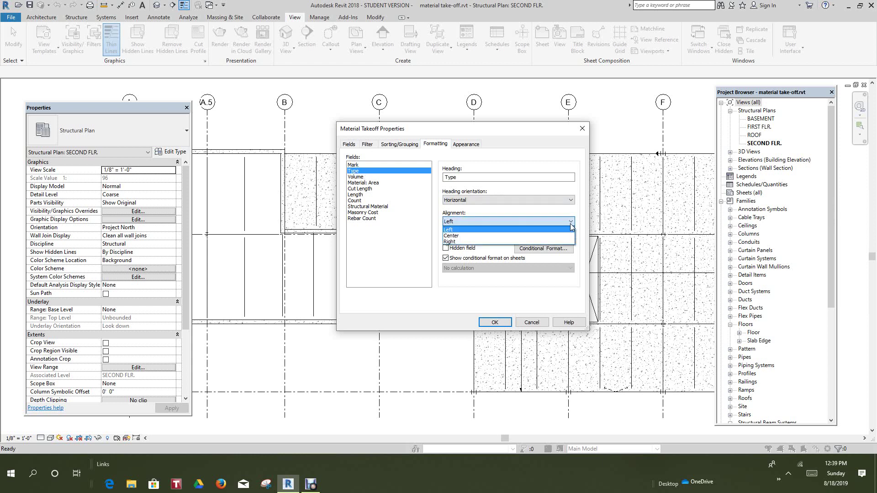
{"action": "left_click", "coordinate": [468, 236]}
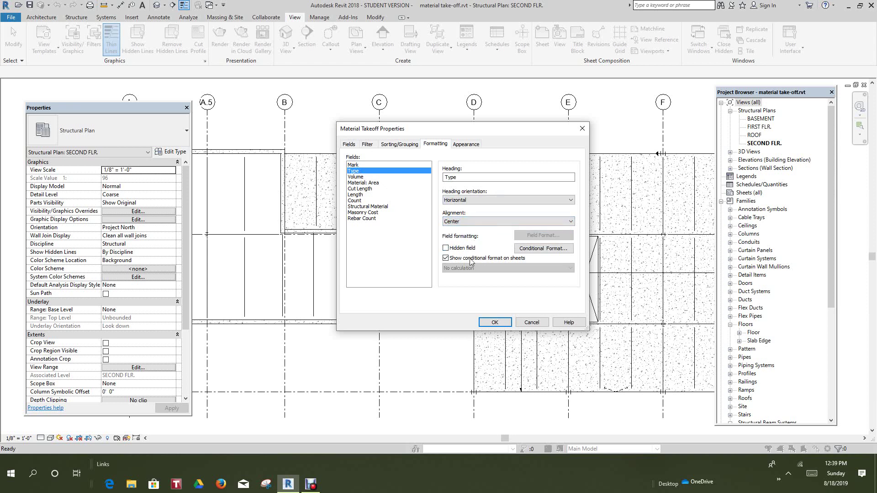
{"action": "left_click", "coordinate": [357, 178]}
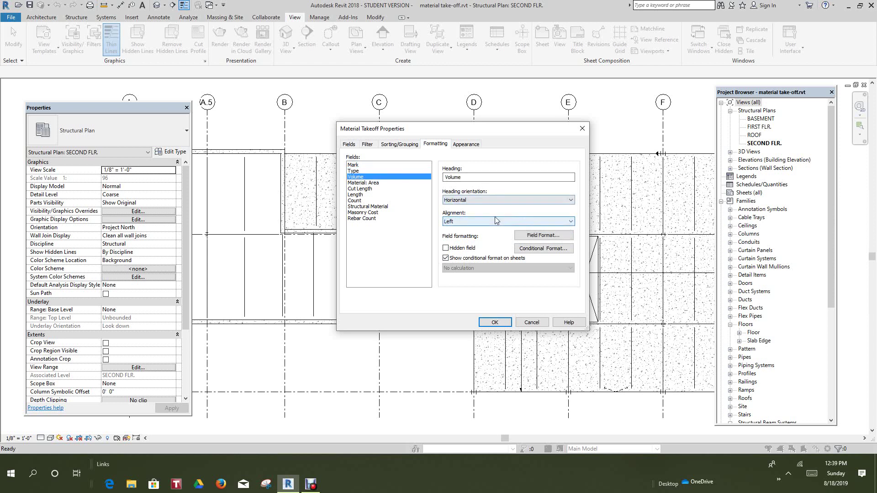
{"action": "left_click", "coordinate": [570, 223]}
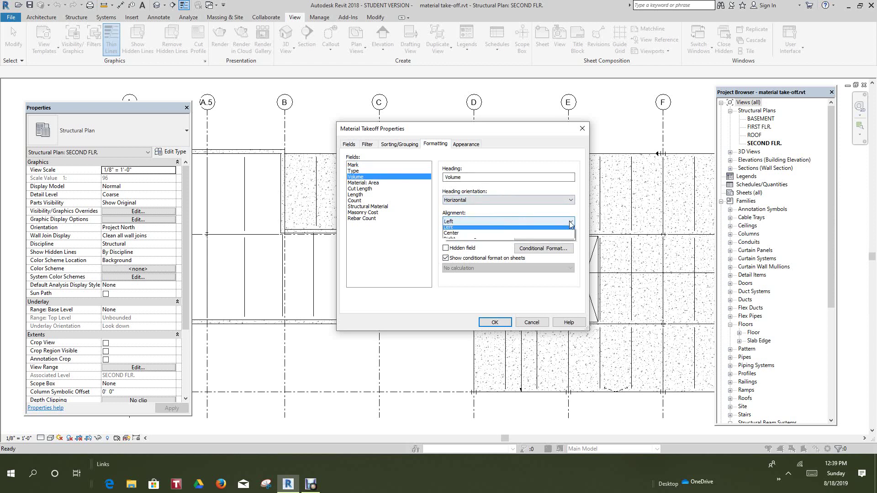
{"action": "left_click", "coordinate": [469, 236]}
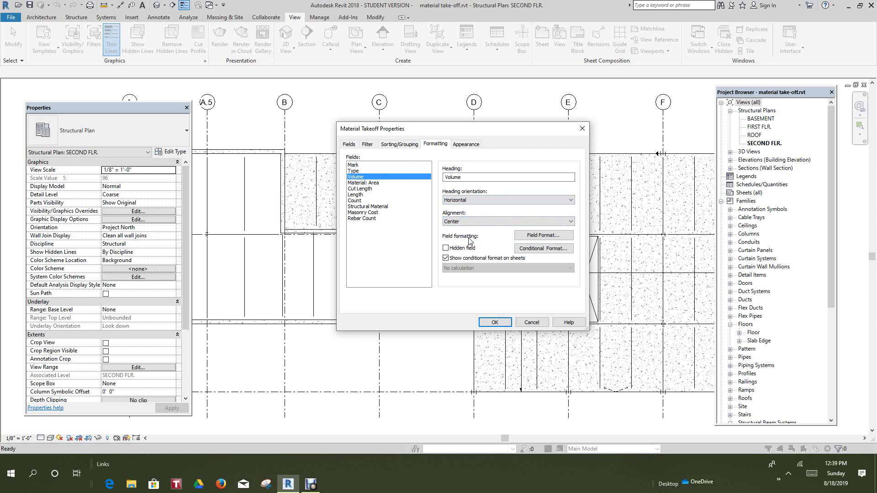
Shorten the Material: Area field's heading to "Area" and set its alignment to Center
{"action": "left_click", "coordinate": [371, 183]}
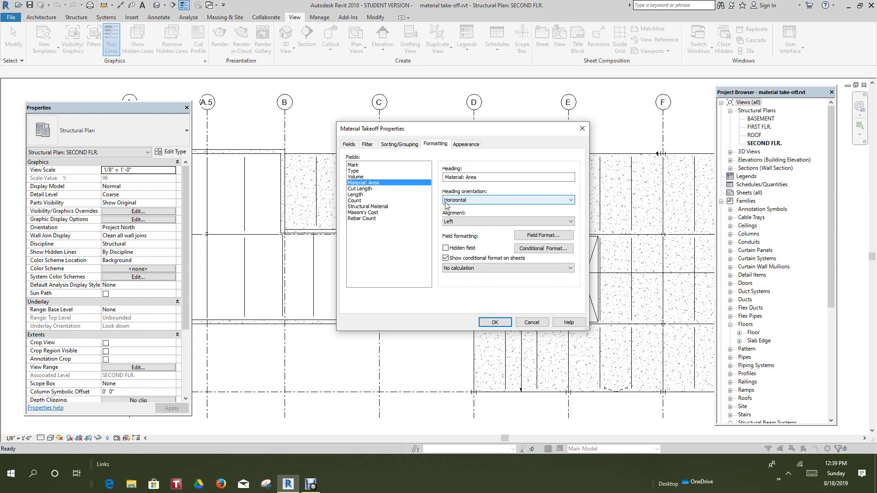
{"action": "left_click", "coordinate": [465, 177]}
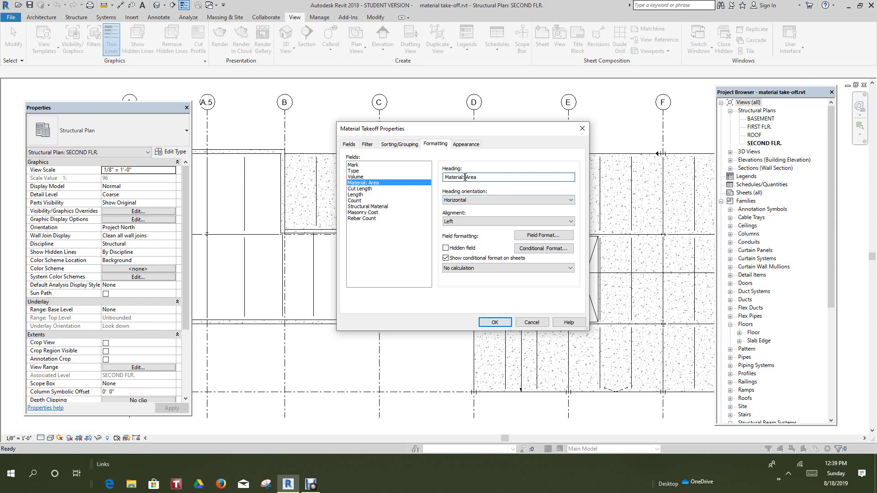
{"action": "left_click_drag", "start_coordinate": [466, 178], "coordinate": [444, 183]}
{"action": "key", "text": "Delete"}
{"action": "left_click", "coordinate": [570, 221]}
{"action": "left_click", "coordinate": [473, 237]}
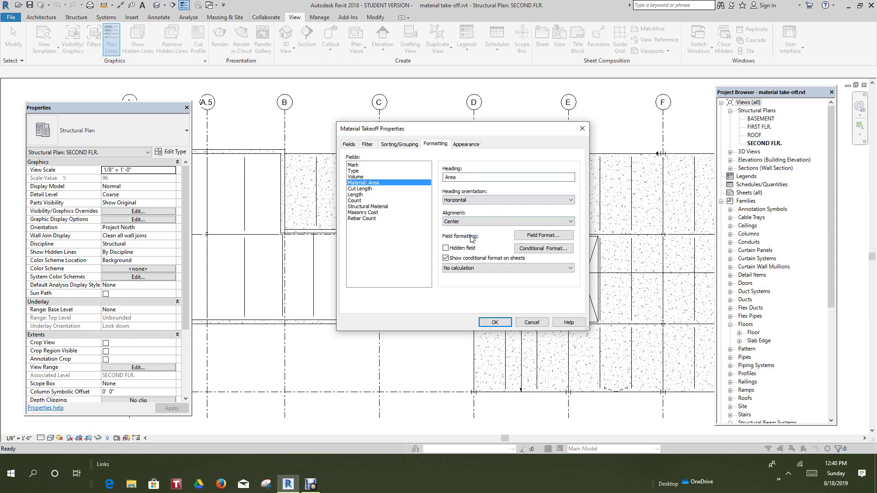
Override the project settings in the Material: Area field's format and round its values to 2 decimal places
{"action": "left_click", "coordinate": [536, 236]}
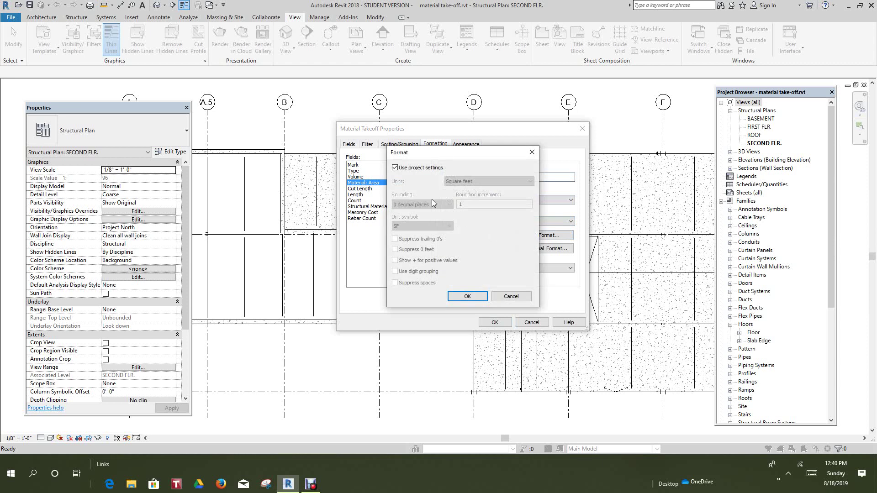
{"action": "left_click", "coordinate": [395, 168]}
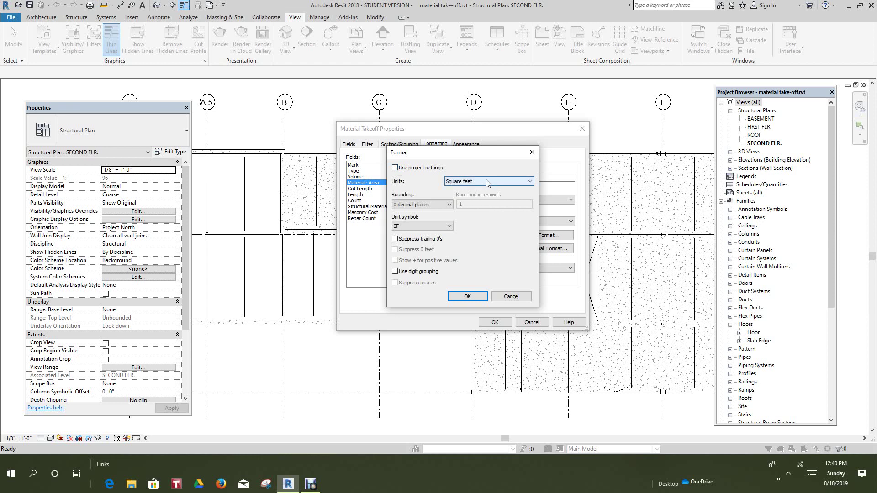
{"action": "left_click", "coordinate": [451, 205]}
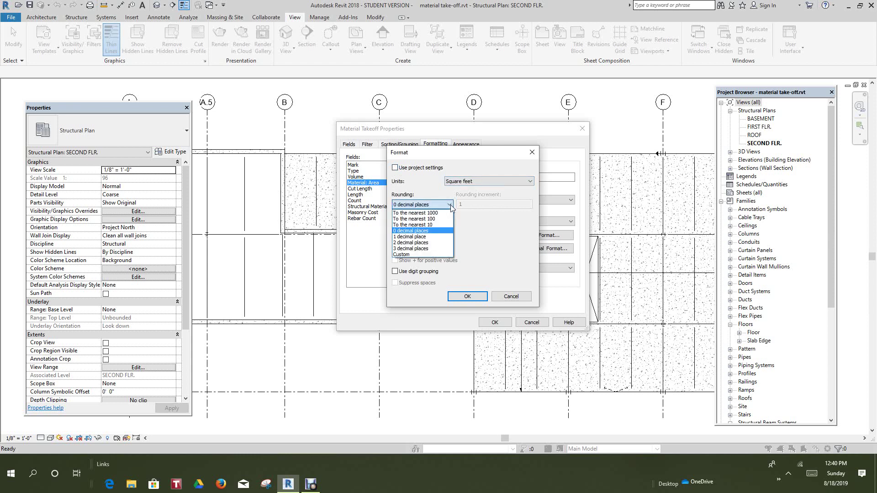
{"action": "left_click", "coordinate": [420, 244]}
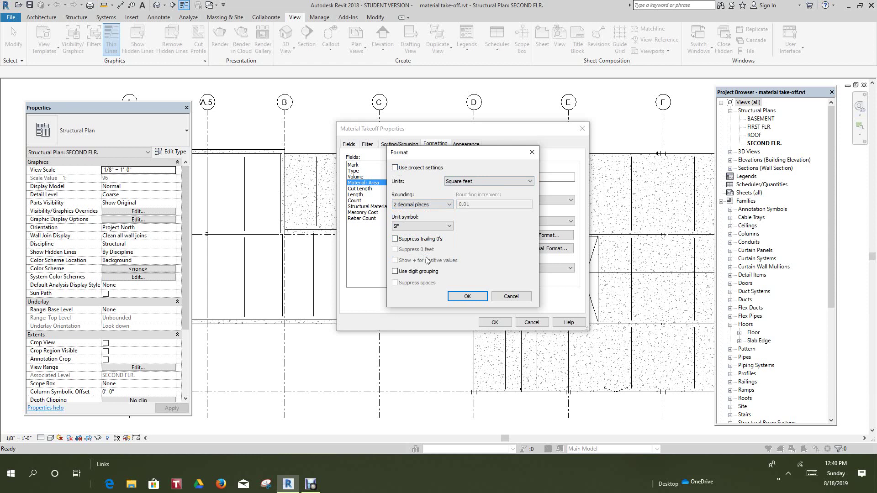
{"action": "left_click", "coordinate": [467, 297]}
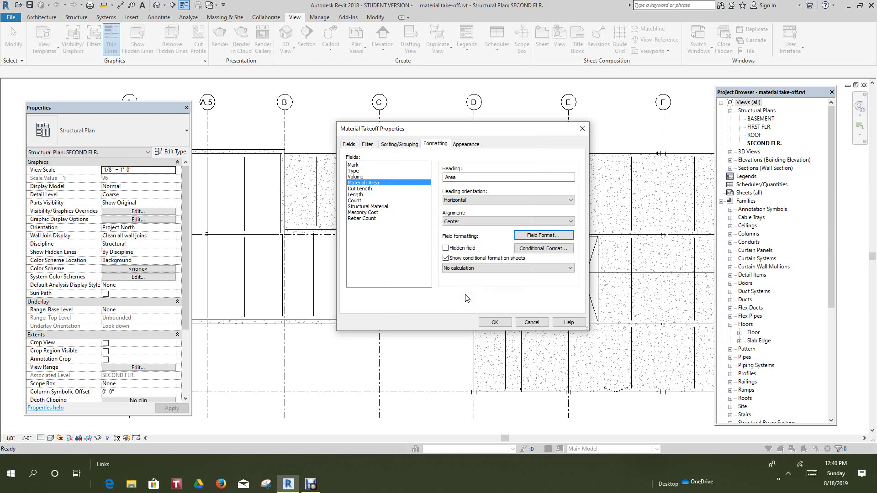
Center the Cut Length field and override its project format settings with rounding to the nearest 1/16"
{"action": "left_click", "coordinate": [361, 189]}
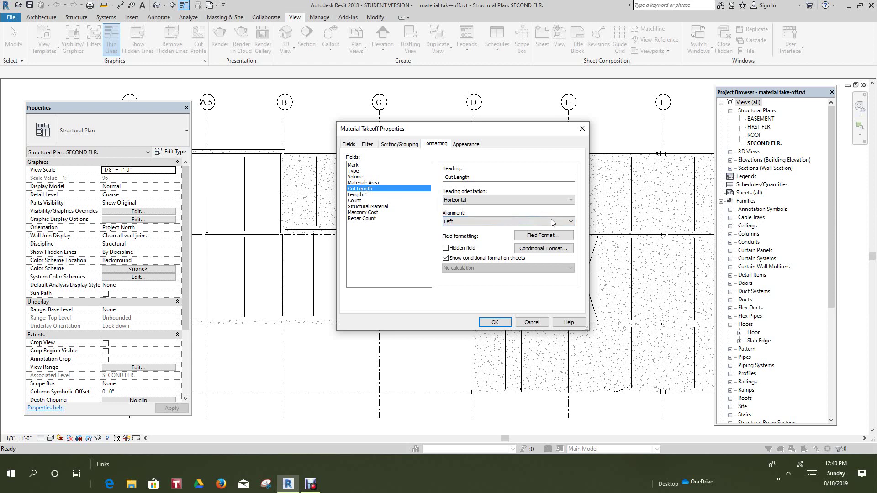
{"action": "left_click", "coordinate": [571, 222]}
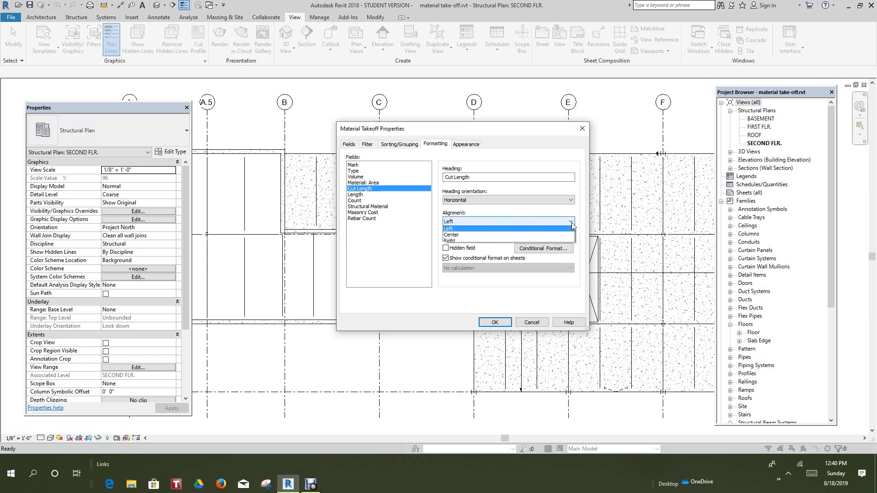
{"action": "left_click", "coordinate": [467, 236]}
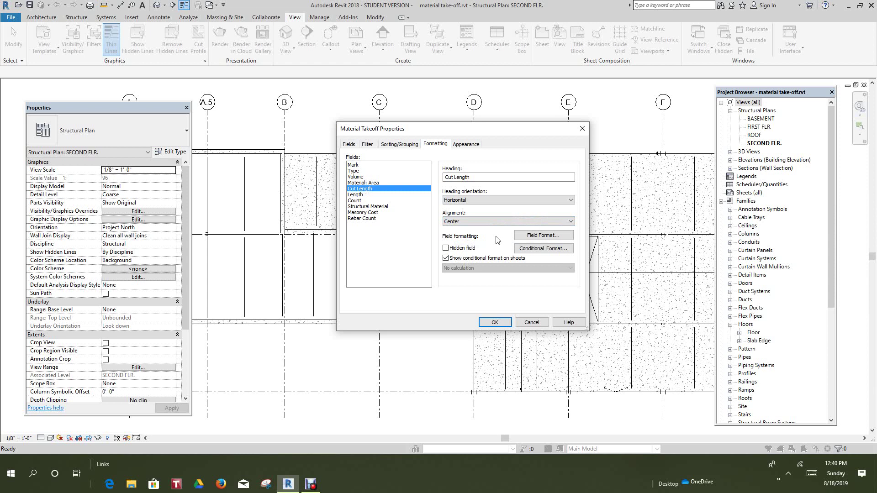
{"action": "left_click", "coordinate": [541, 236]}
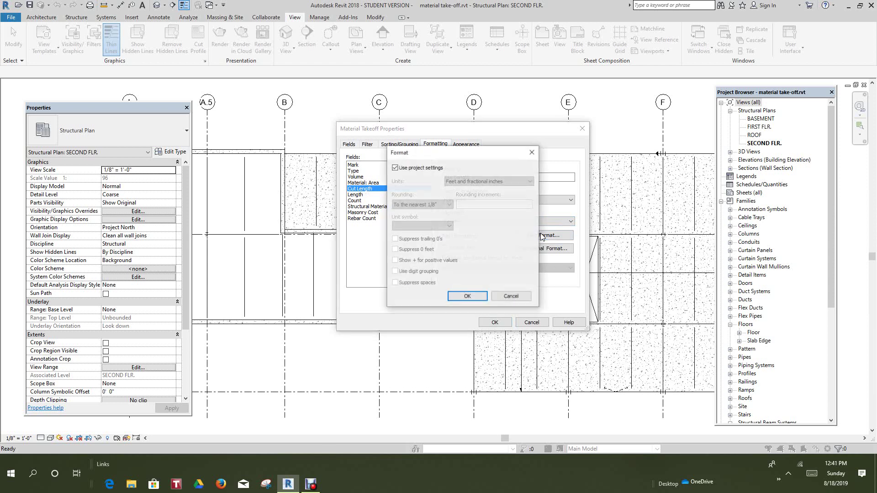
{"action": "left_click", "coordinate": [394, 168]}
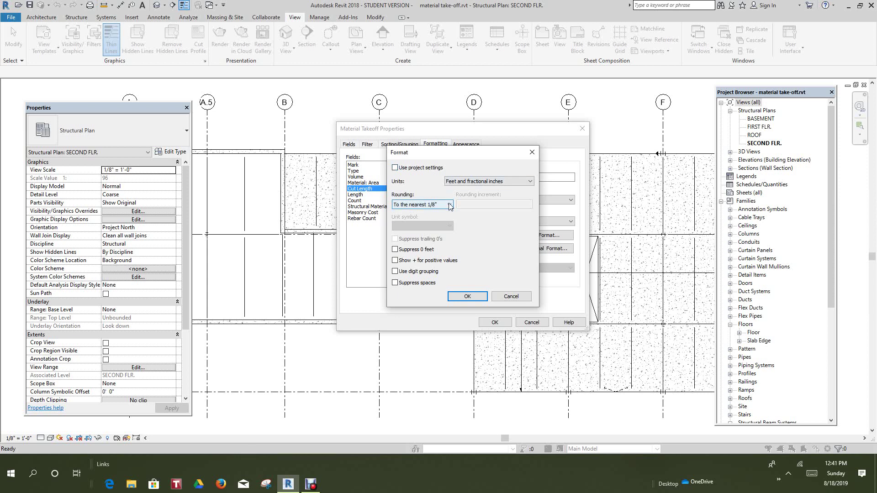
{"action": "left_click", "coordinate": [450, 205]}
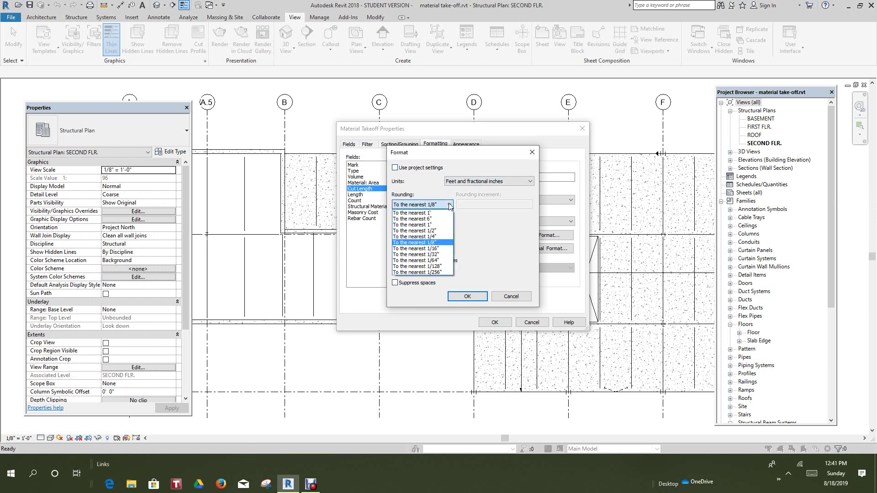
{"action": "left_click", "coordinate": [434, 249]}
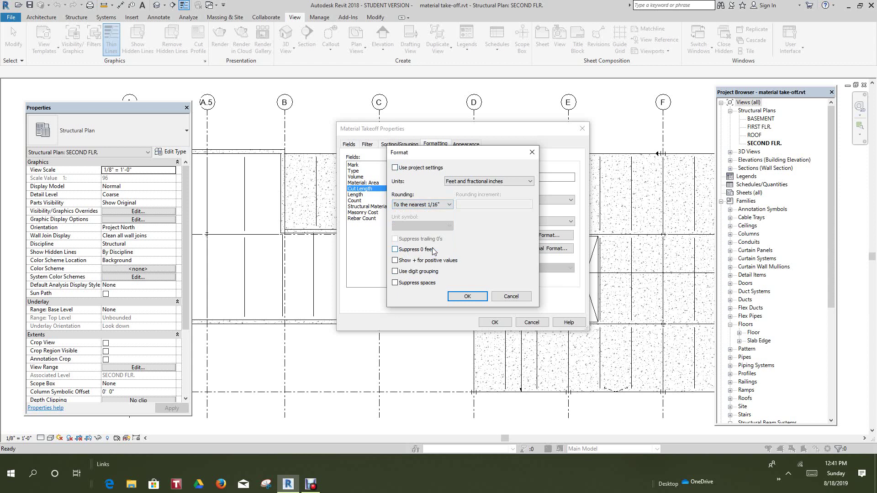
{"action": "left_click", "coordinate": [459, 298]}
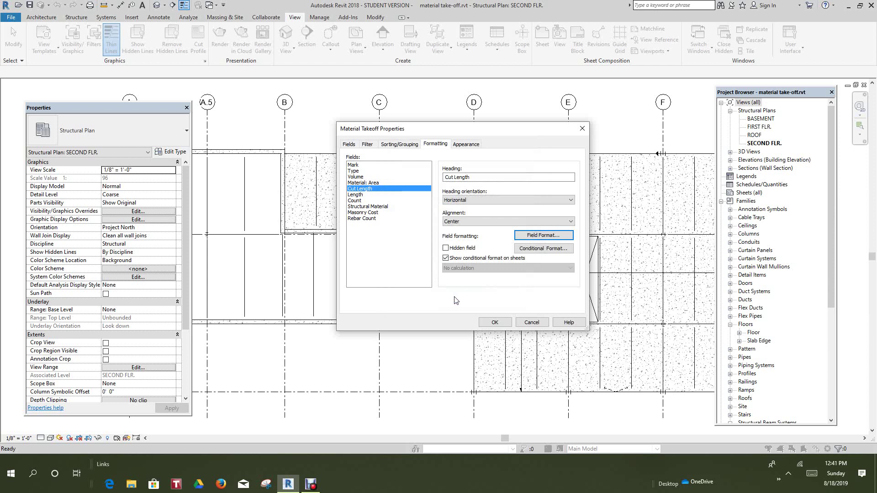
Center the Length field and override its project format settings with rounding to the nearest 1/16"
{"action": "left_click", "coordinate": [358, 196]}
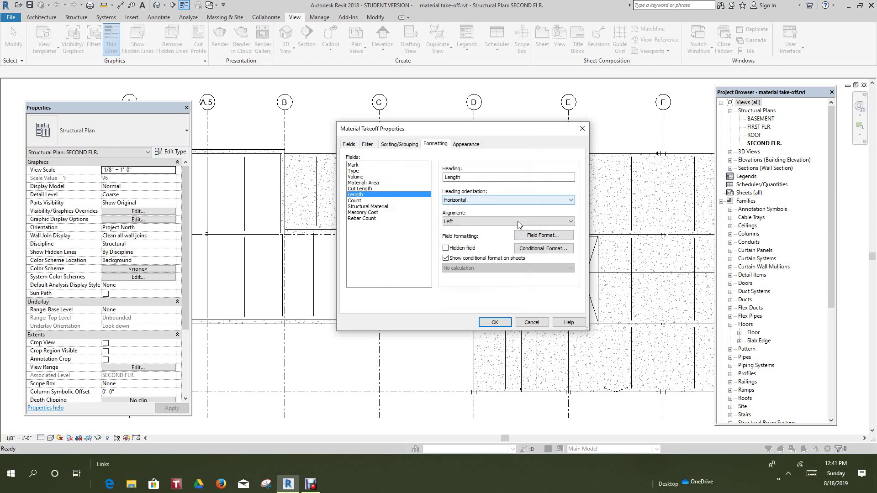
{"action": "left_click", "coordinate": [571, 222]}
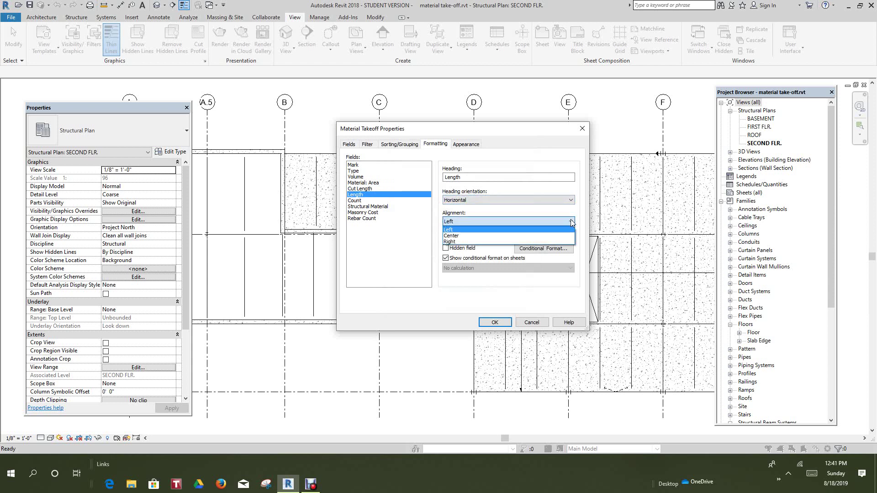
{"action": "left_click", "coordinate": [476, 235]}
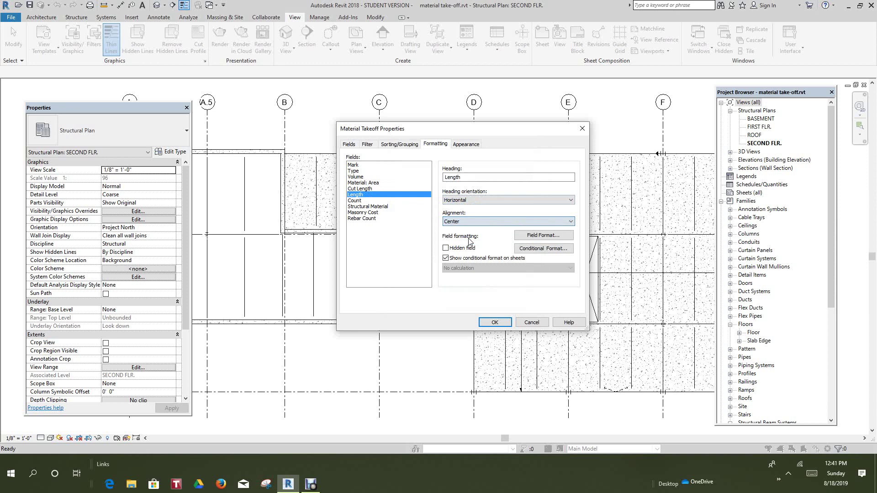
{"action": "left_click", "coordinate": [547, 236]}
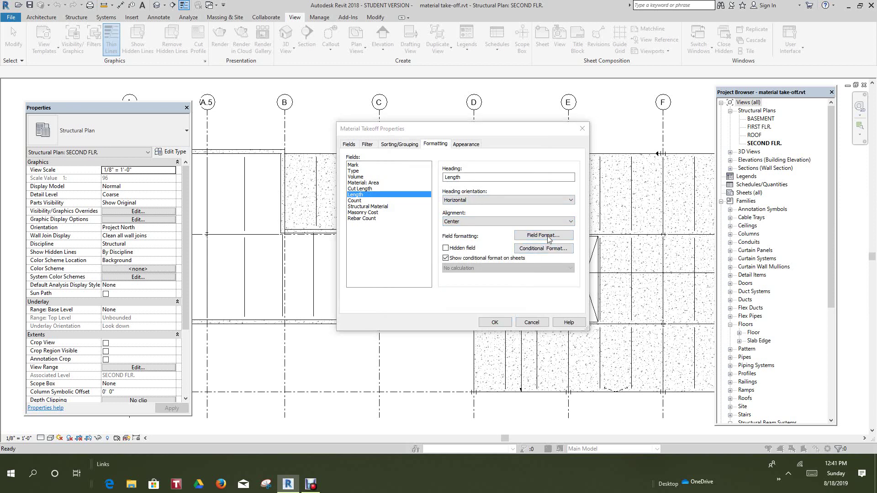
{"action": "left_click", "coordinate": [396, 168]}
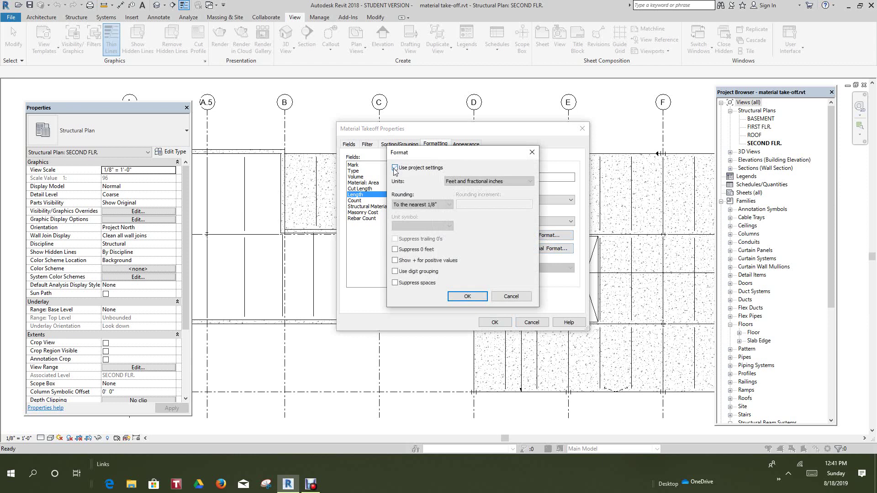
{"action": "left_click", "coordinate": [448, 205]}
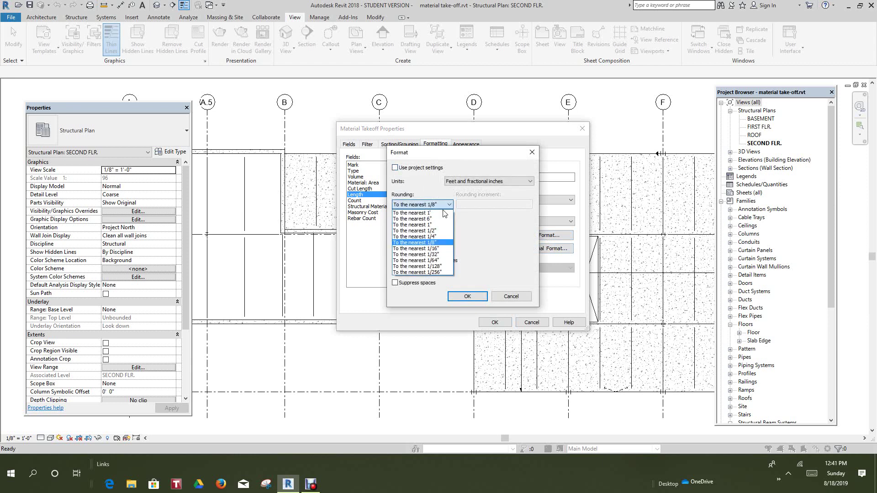
{"action": "left_click", "coordinate": [432, 249]}
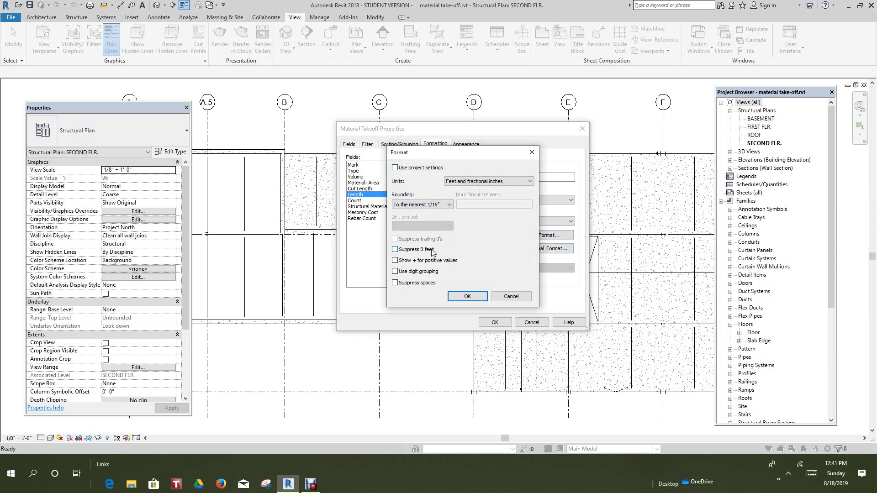
{"action": "left_click", "coordinate": [468, 296]}
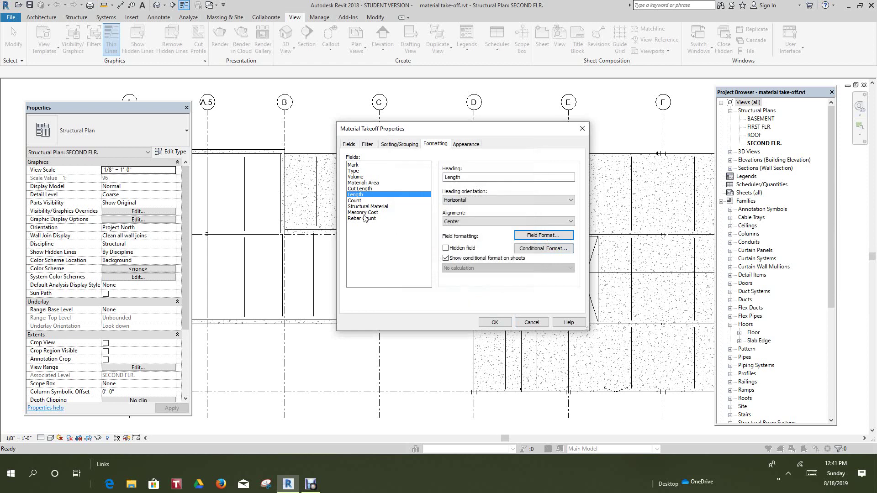
Set the alignment of the Count field to Center
{"action": "left_click", "coordinate": [356, 201]}
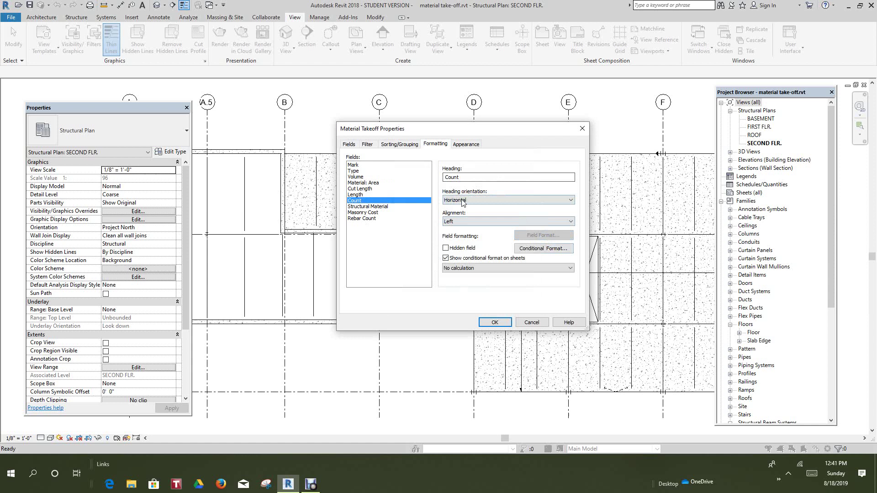
{"action": "left_click", "coordinate": [571, 222]}
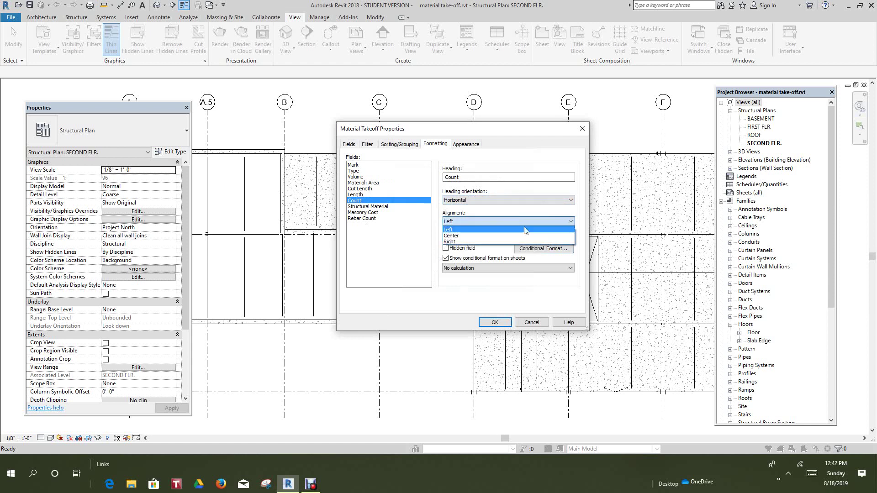
{"action": "left_click", "coordinate": [471, 235]}
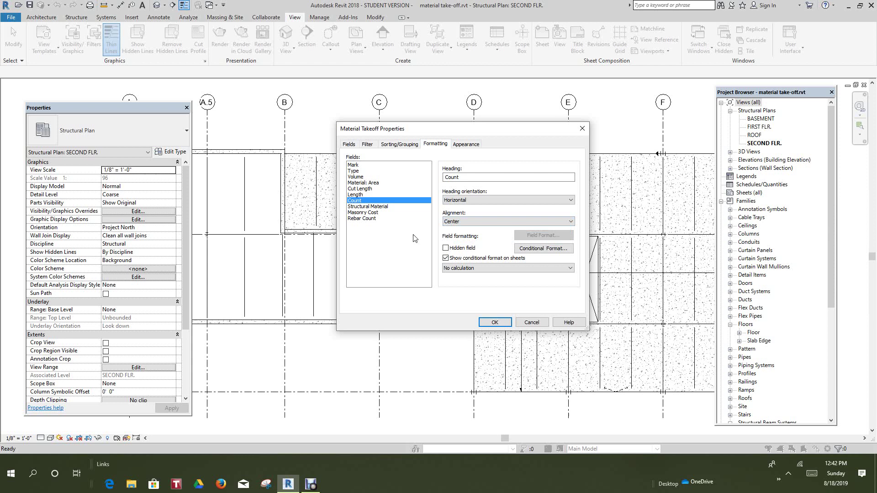
Shorten the Structural Material field's heading to "Material" and set its alignment to Center
{"action": "left_click", "coordinate": [384, 207]}
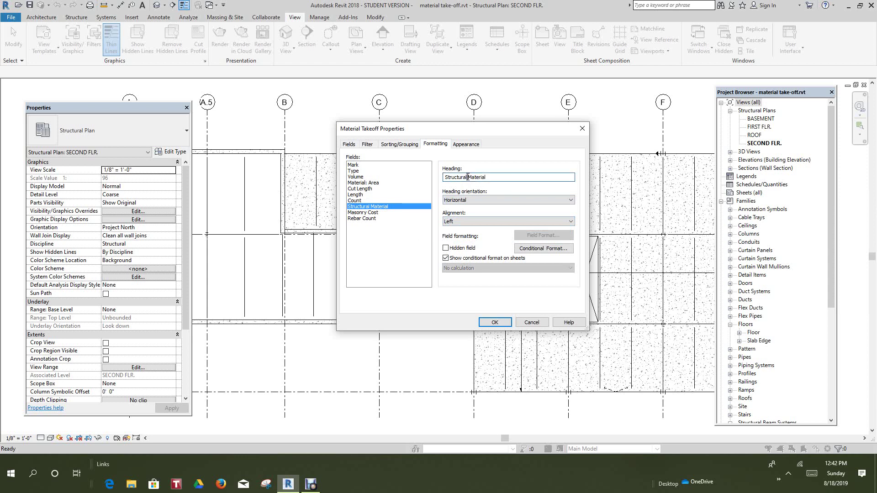
{"action": "left_click_drag", "start_coordinate": [468, 178], "coordinate": [444, 178]}
{"action": "key", "text": "Delete"}
{"action": "left_click", "coordinate": [572, 221]}
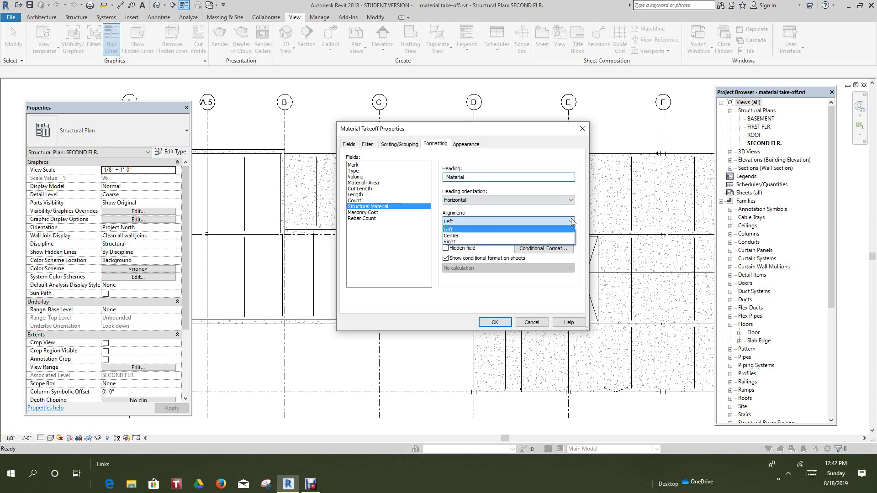
{"action": "left_click", "coordinate": [464, 237]}
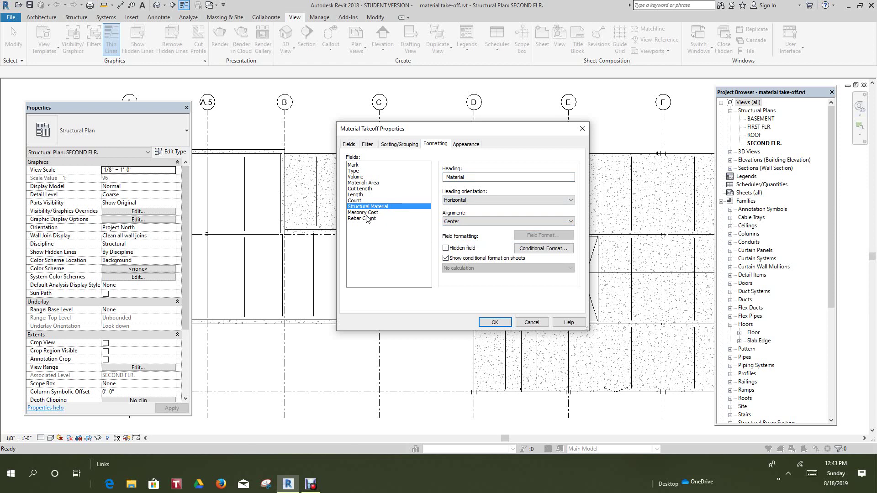
Format the Masonry Cost field as Currency with 2 decimal places and the $ symbol, and set it to calculate totals
{"action": "left_click", "coordinate": [368, 213]}
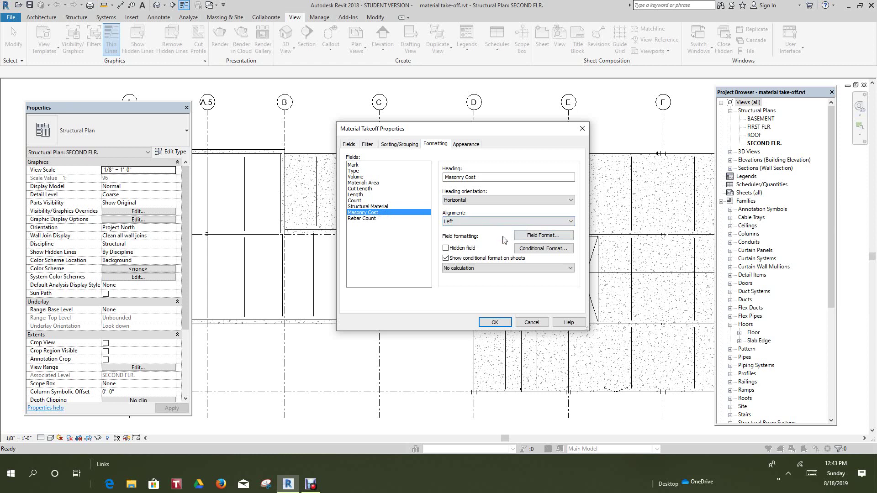
{"action": "left_click", "coordinate": [547, 236]}
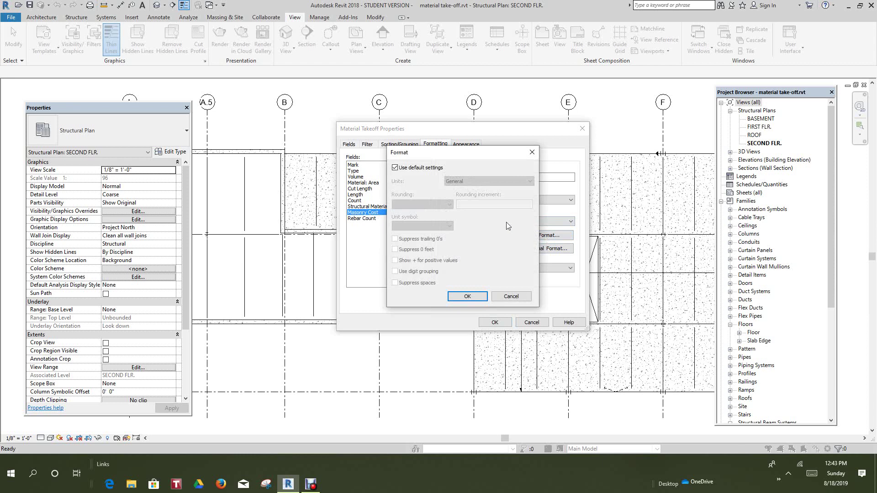
{"action": "left_click", "coordinate": [395, 168]}
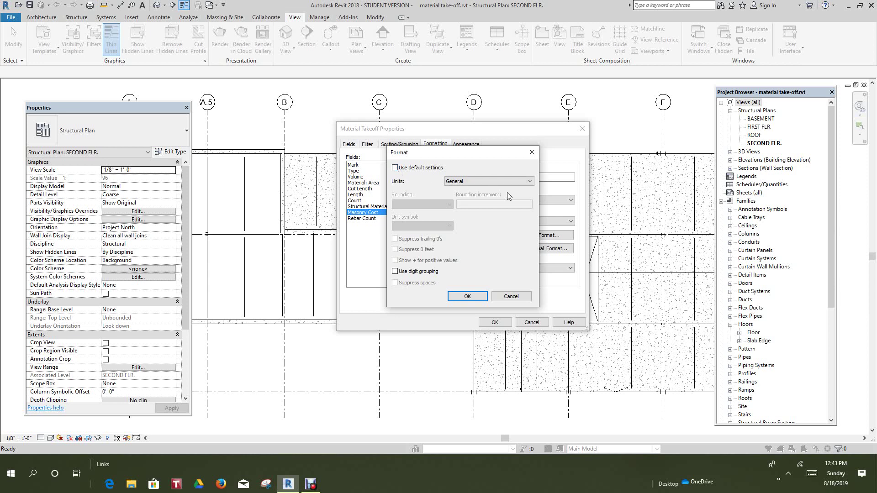
{"action": "left_click", "coordinate": [525, 181]}
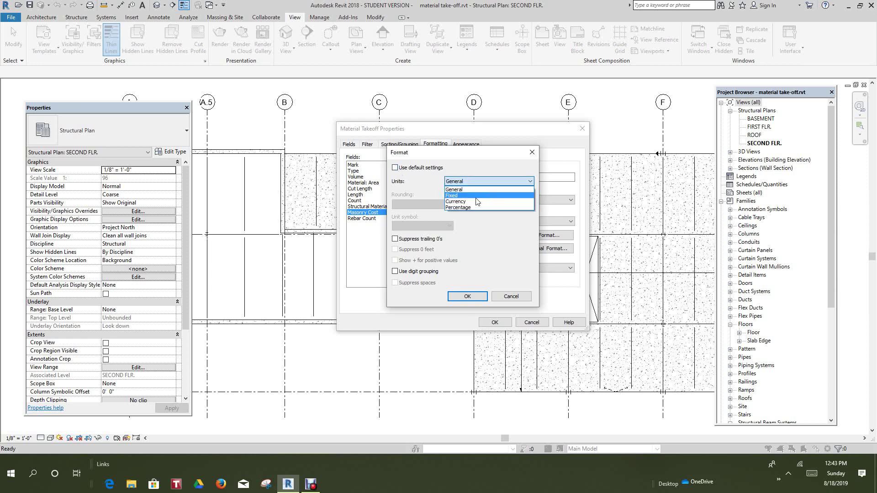
{"action": "left_click", "coordinate": [457, 202]}
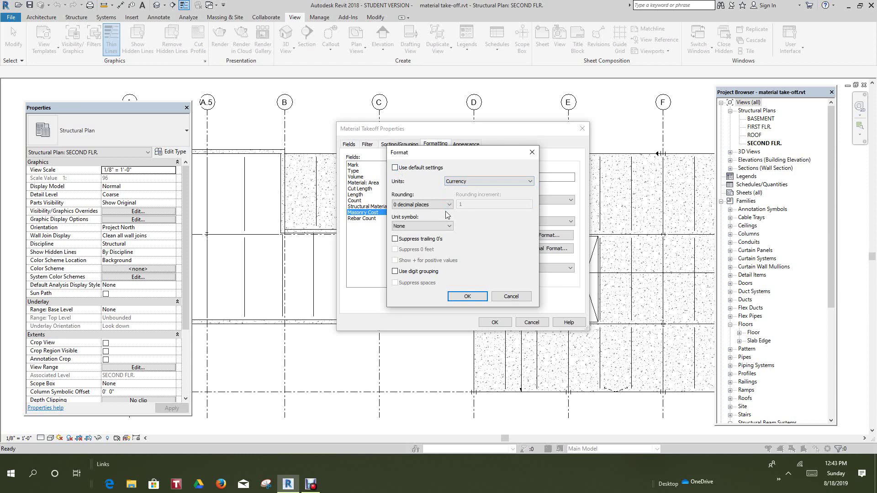
{"action": "left_click", "coordinate": [450, 206]}
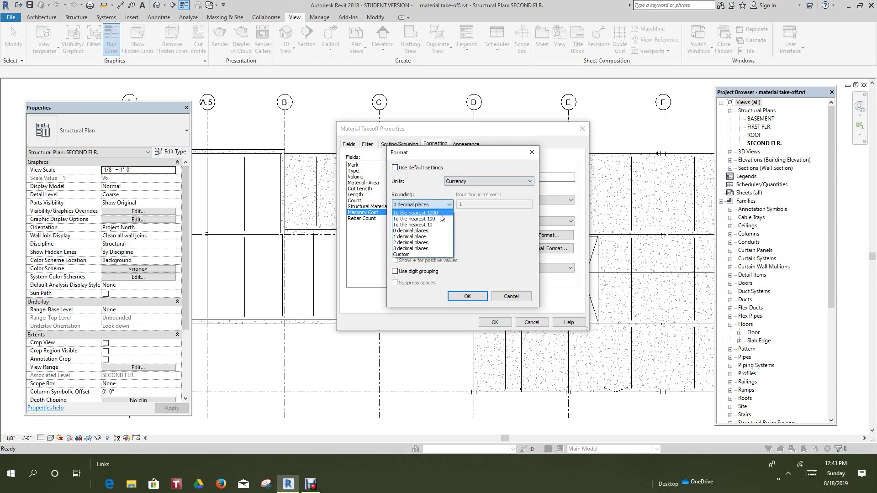
{"action": "left_click", "coordinate": [426, 243]}
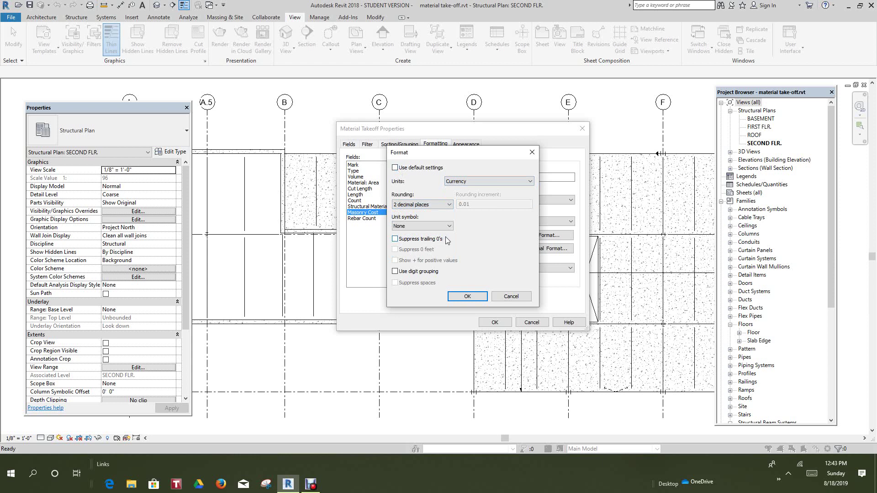
{"action": "left_click", "coordinate": [450, 227]}
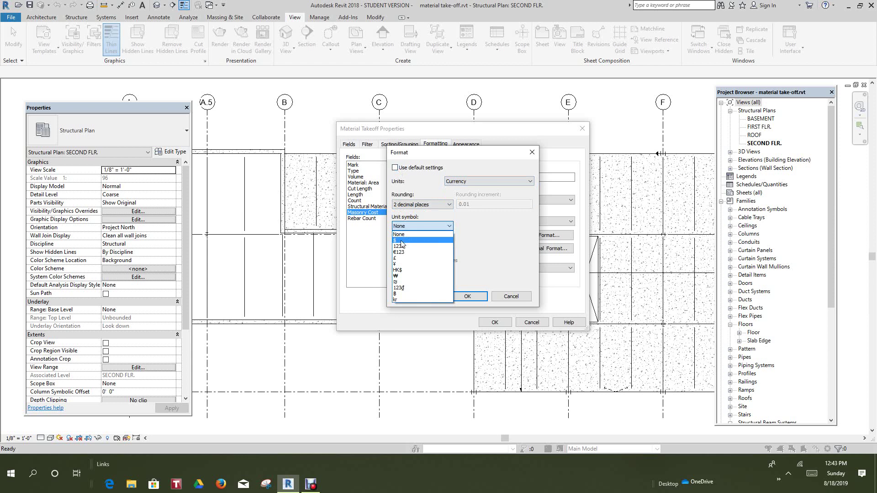
{"action": "left_click", "coordinate": [399, 241]}
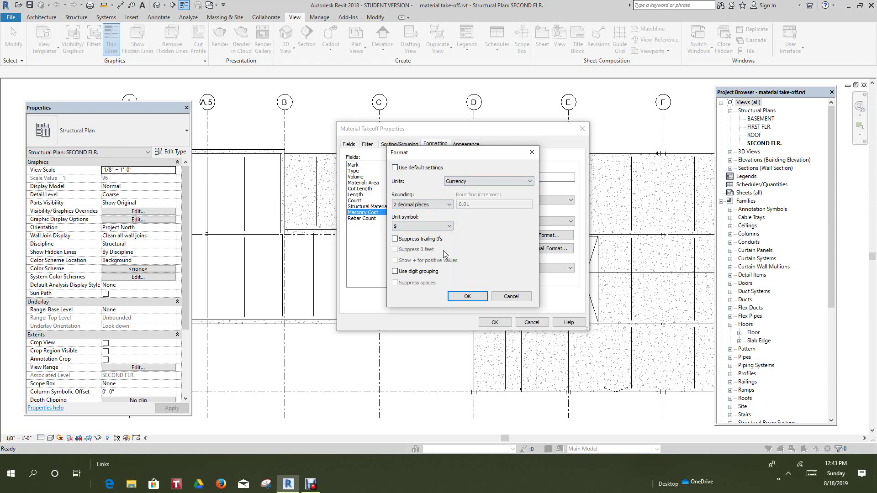
{"action": "left_click", "coordinate": [459, 297]}
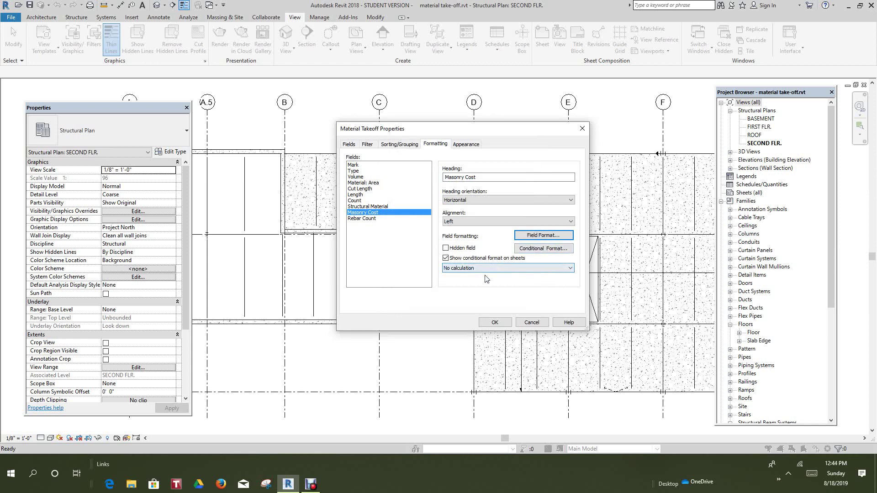
{"action": "left_click", "coordinate": [552, 270]}
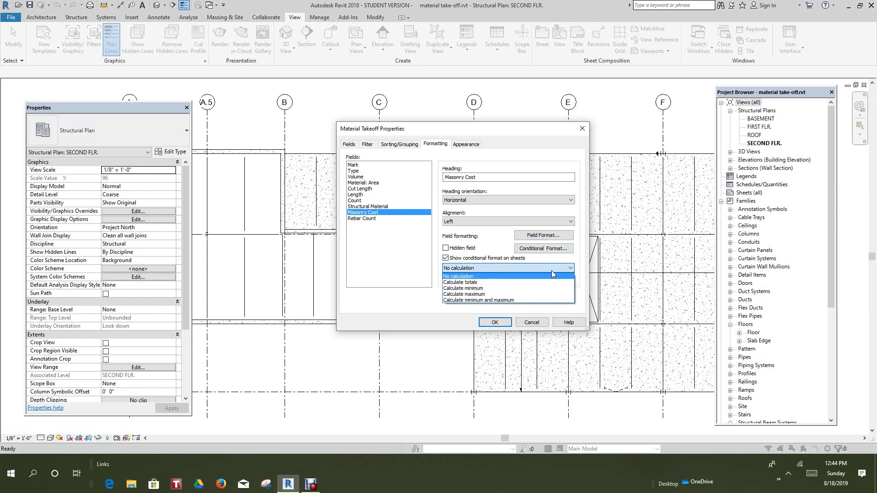
{"action": "left_click", "coordinate": [477, 283]}
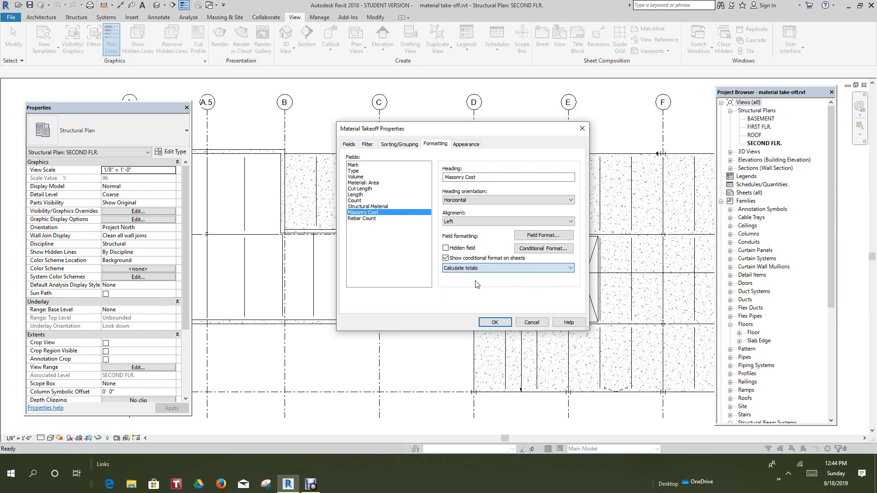
Center the Rebar Count field and override its default format settings with Fixed units
{"action": "left_click", "coordinate": [365, 218]}
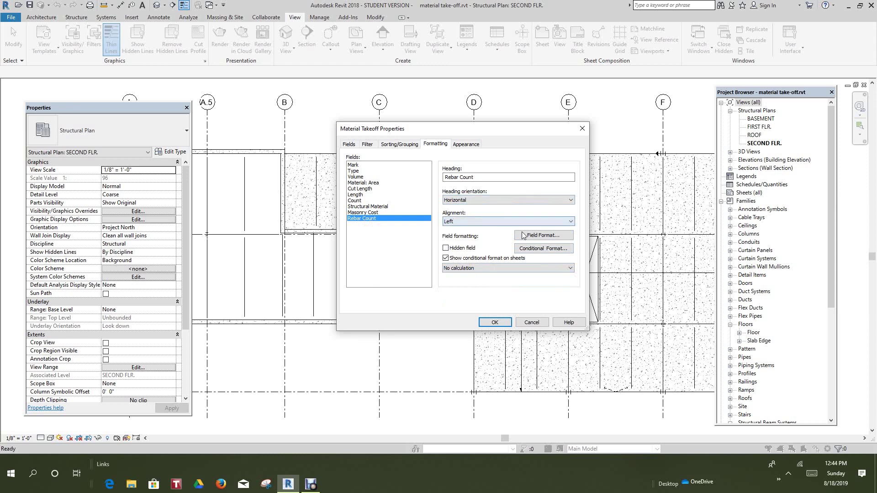
{"action": "left_click", "coordinate": [571, 222]}
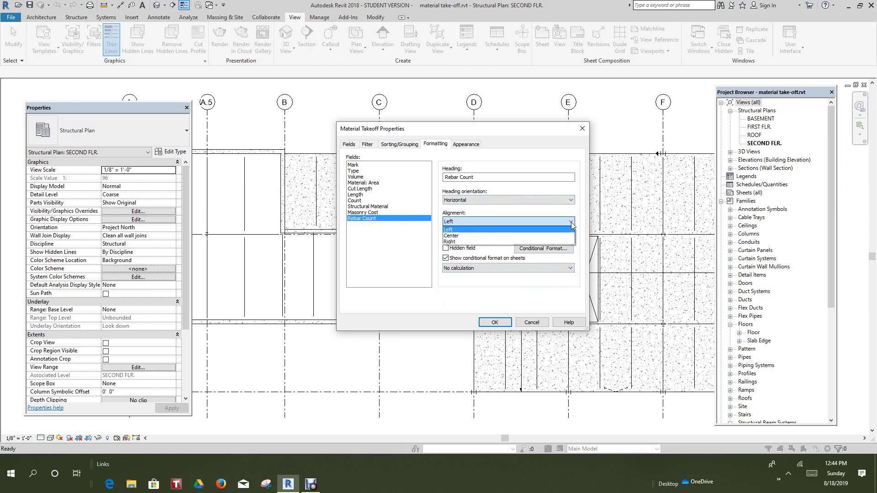
{"action": "left_click", "coordinate": [456, 237]}
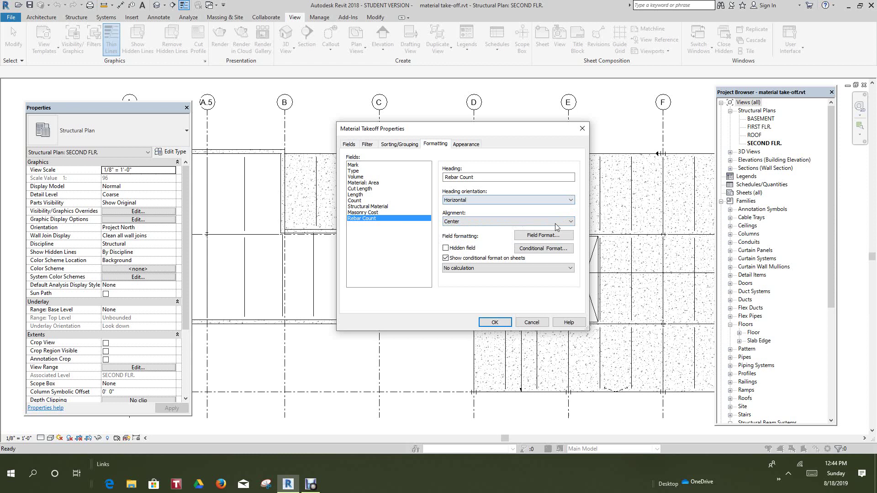
{"action": "left_click", "coordinate": [544, 235]}
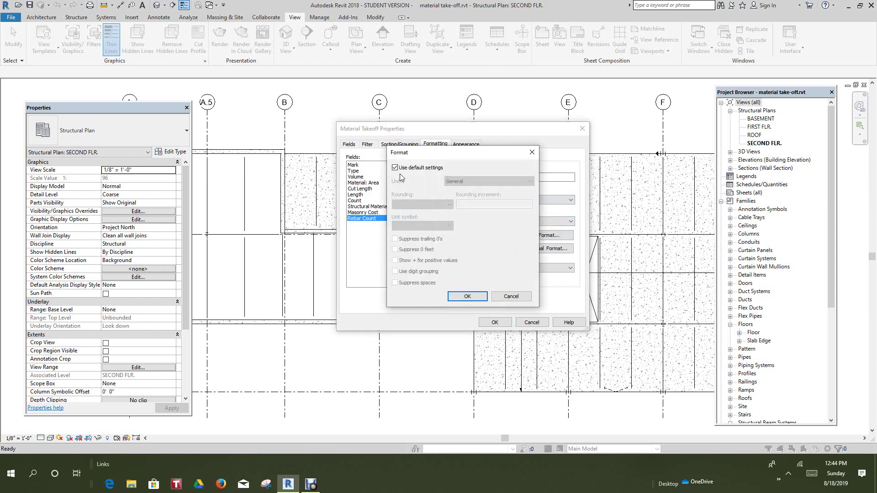
{"action": "left_click", "coordinate": [395, 168]}
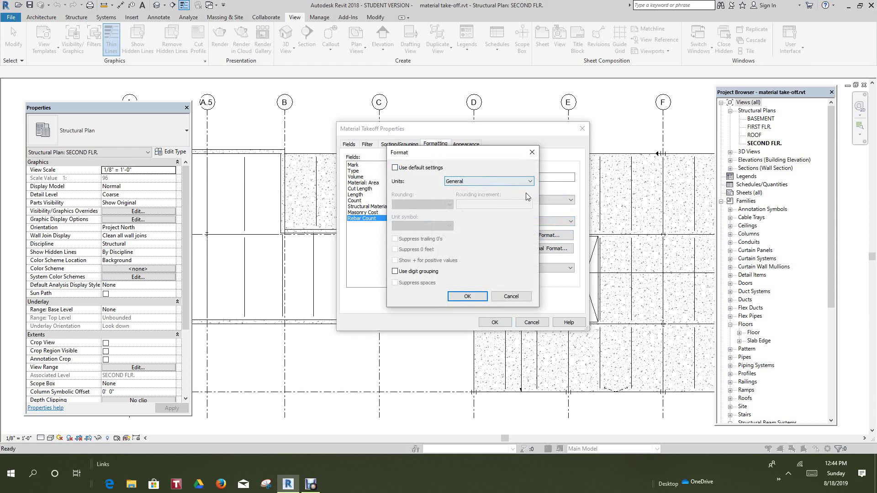
{"action": "left_click", "coordinate": [530, 182]}
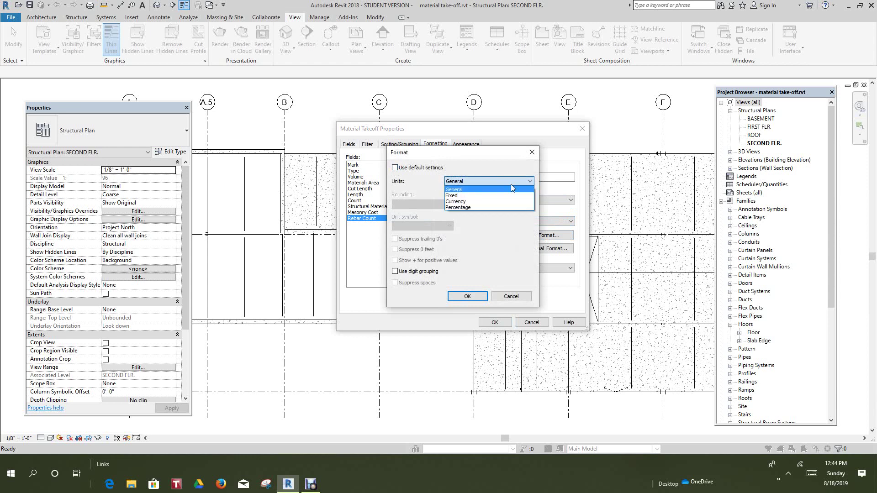
{"action": "left_click", "coordinate": [461, 197]}
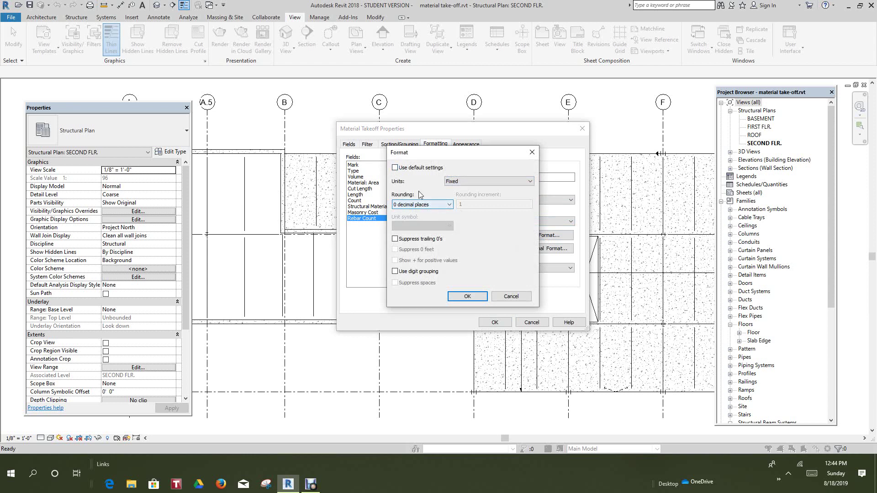
{"action": "left_click", "coordinate": [468, 299]}
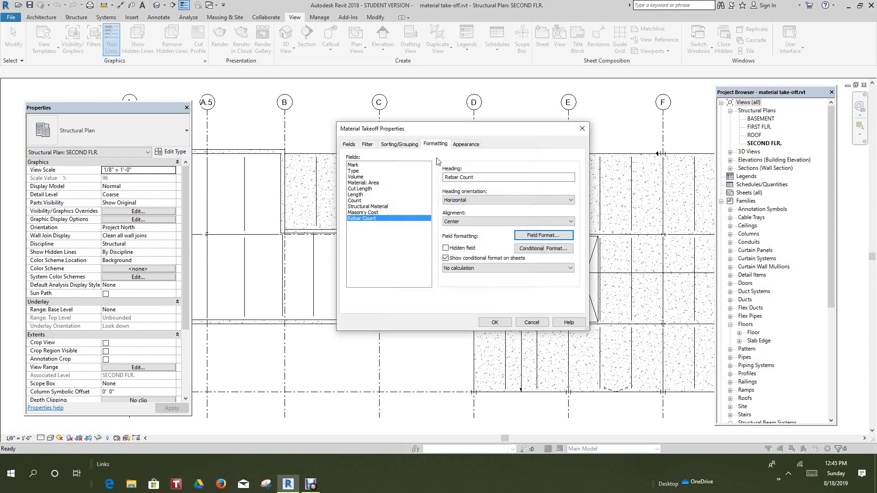
Turn on the takeoff's outline in its appearance settings and set the outline line style to Wide Lines
{"action": "left_click", "coordinate": [466, 144]}
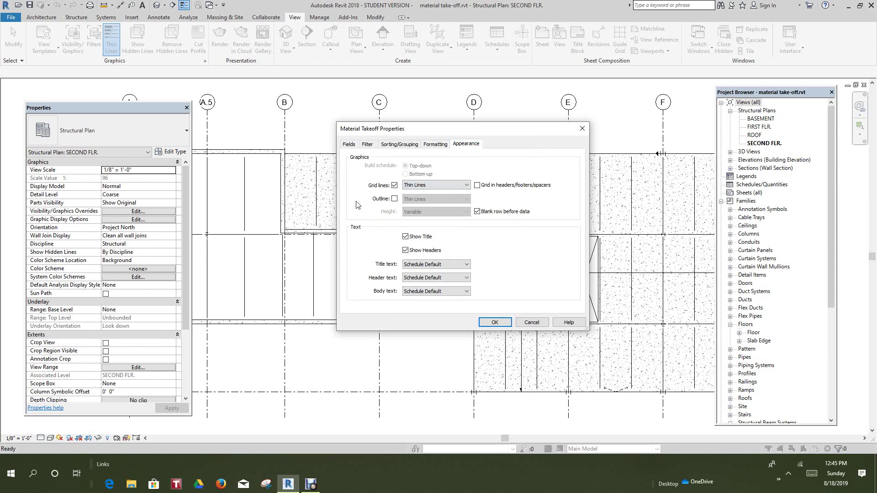
{"action": "left_click", "coordinate": [394, 199]}
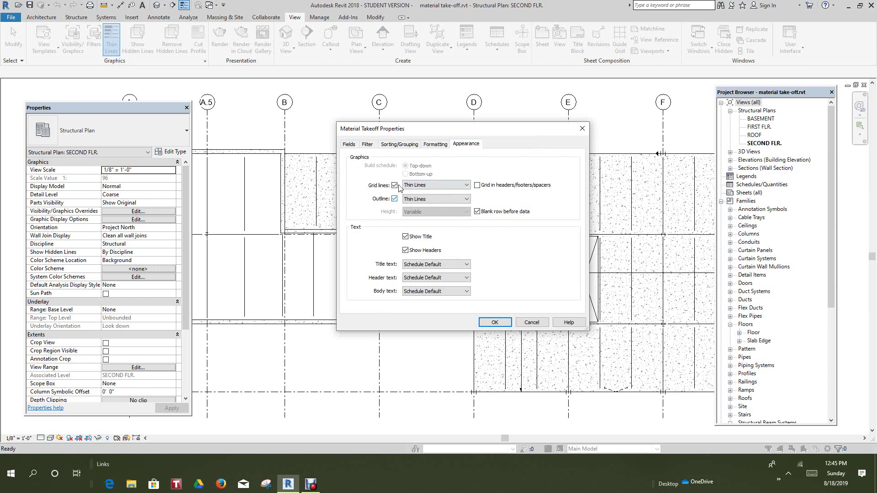
{"action": "left_click", "coordinate": [466, 200]}
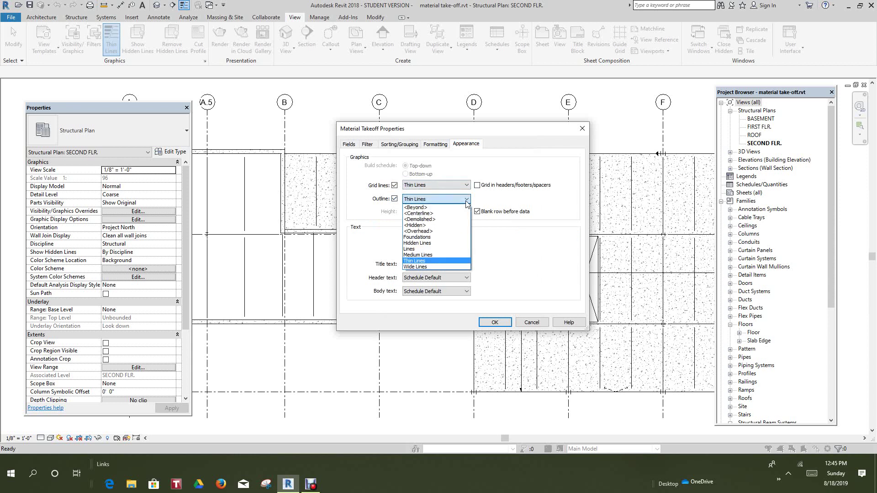
{"action": "left_click", "coordinate": [429, 268]}
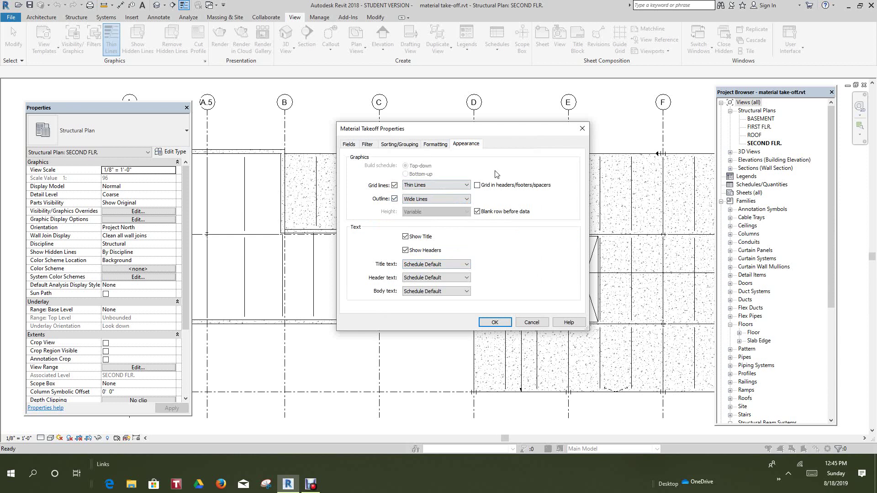
Set the header and body text to 1/8" Arial, create the takeoff, and move the Properties palette clear of the schedule table
{"action": "left_click", "coordinate": [467, 280]}
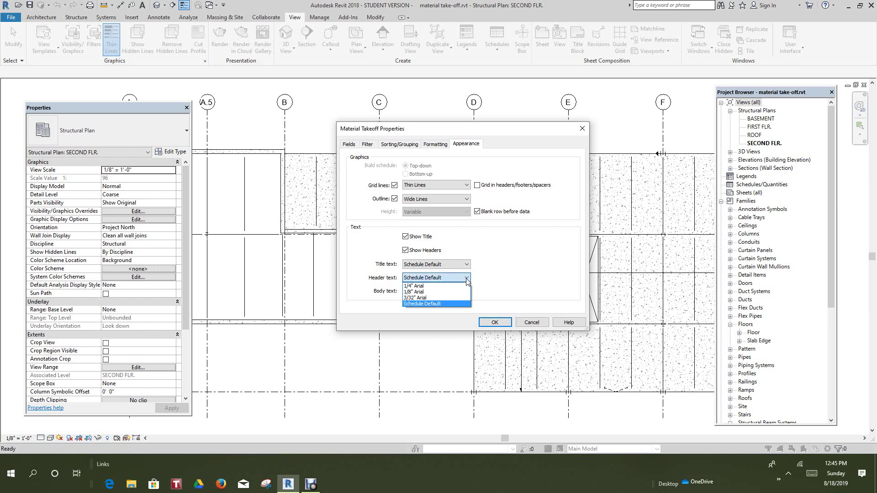
{"action": "left_click", "coordinate": [422, 293]}
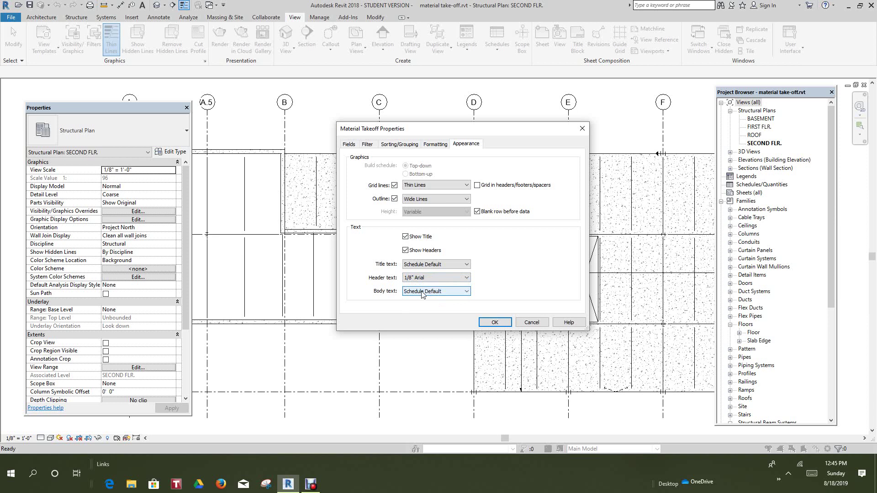
{"action": "left_click", "coordinate": [466, 294]}
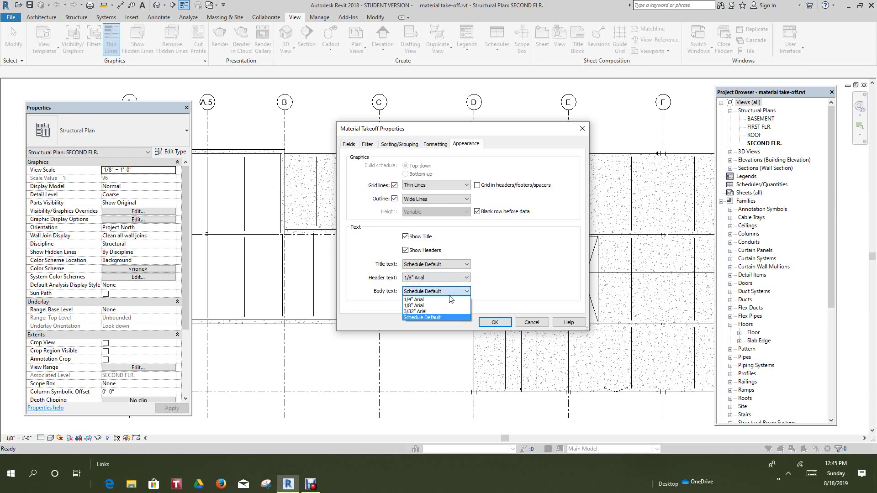
{"action": "left_click", "coordinate": [418, 306]}
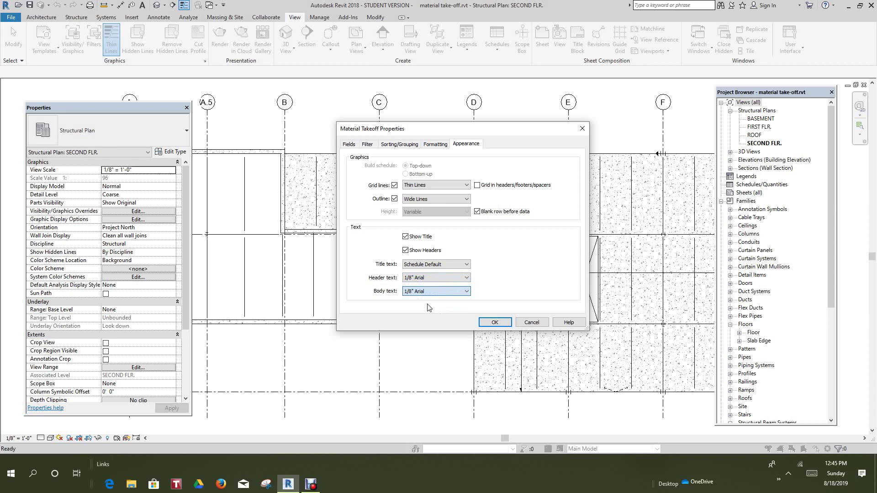
{"action": "left_click", "coordinate": [491, 323]}
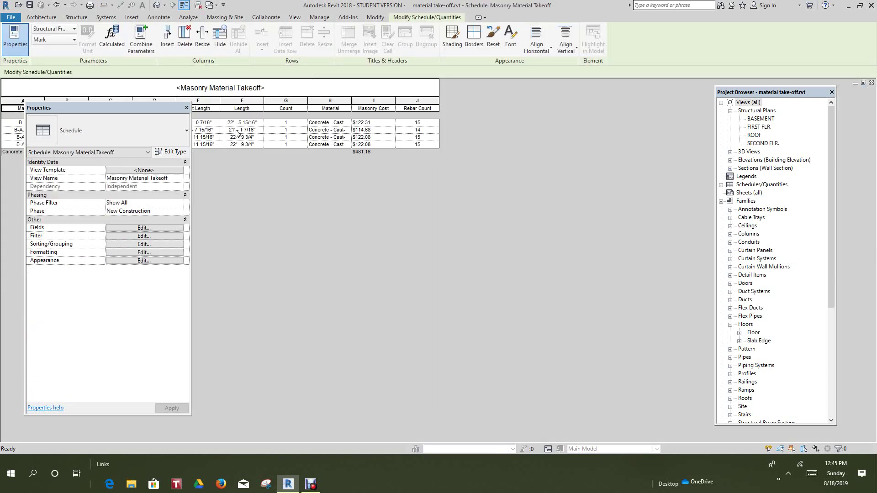
{"action": "left_click_drag", "start_coordinate": [148, 108], "coordinate": [295, 217]}
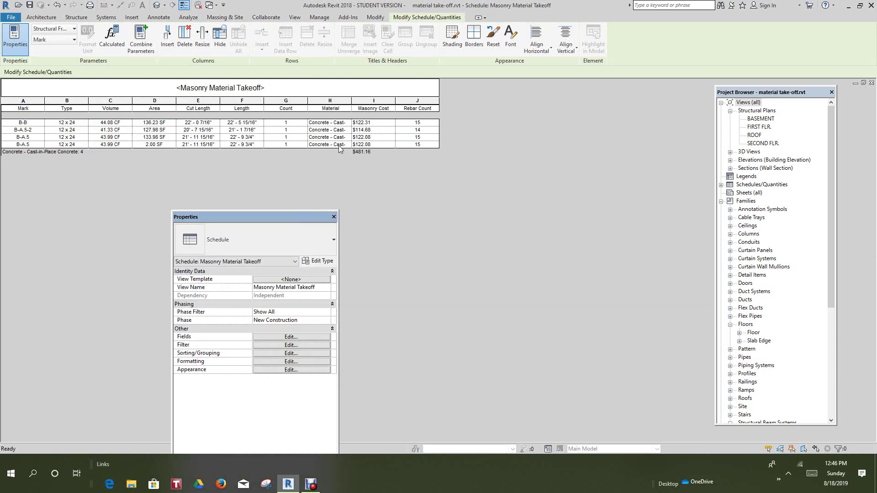